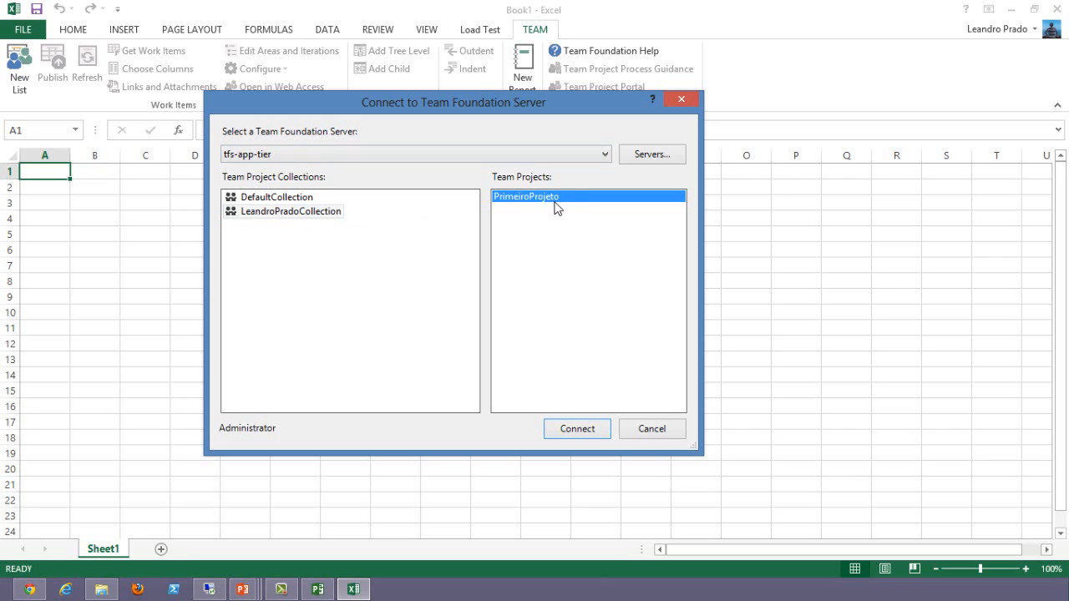
- Connect to the PrimeiroProjeto team project and create a query list from the shared Current Sprint query Sprint Backlog
{"action": "left_click", "coordinate": [588, 433]}
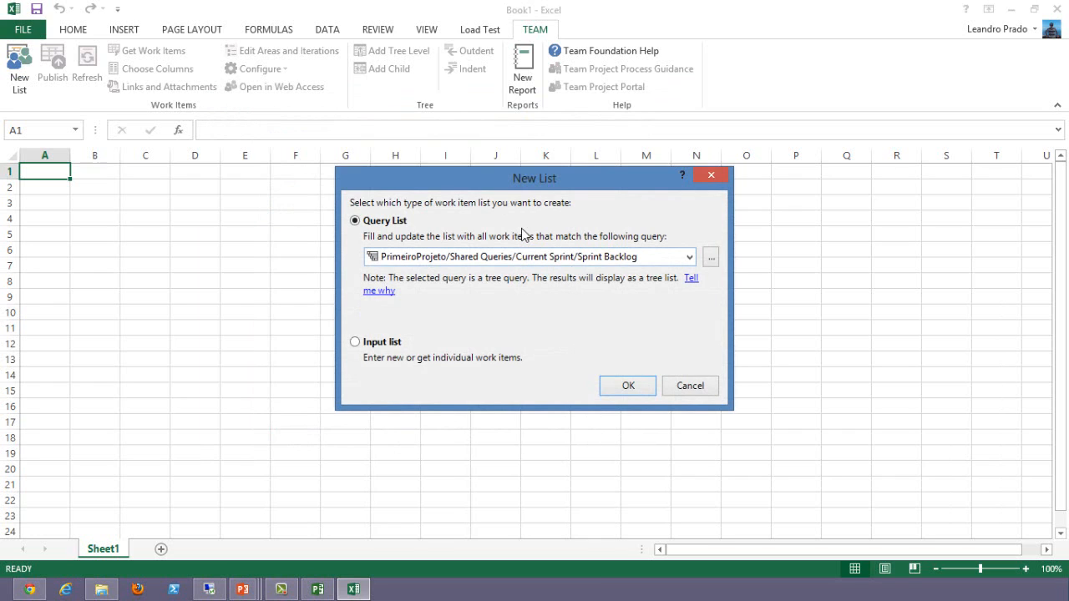
{"action": "left_click", "coordinate": [689, 257]}
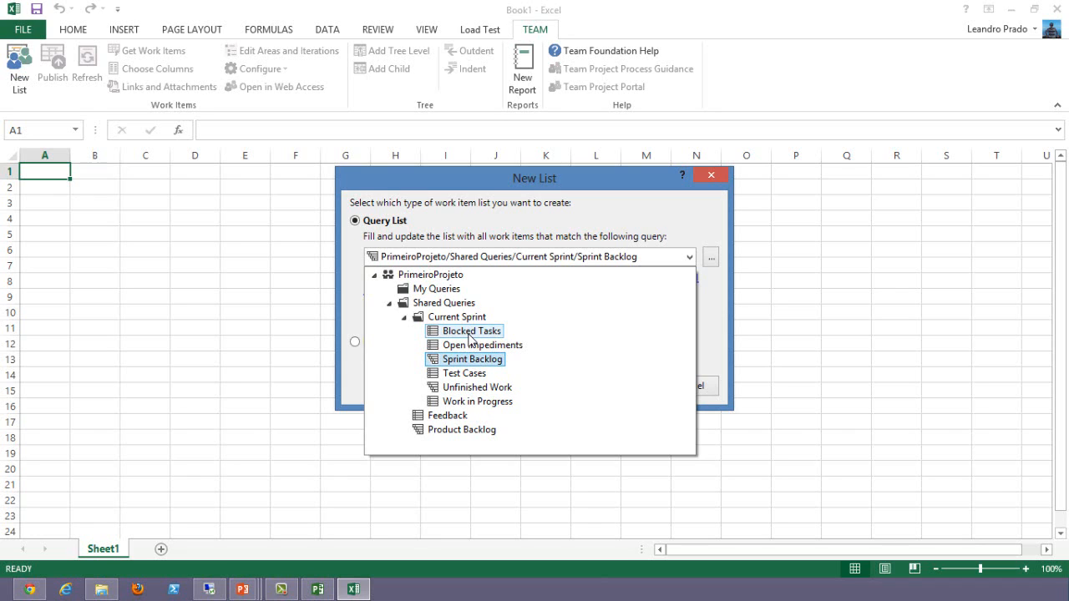
{"action": "left_click", "coordinate": [435, 289]}
{"action": "left_click", "coordinate": [689, 258]}
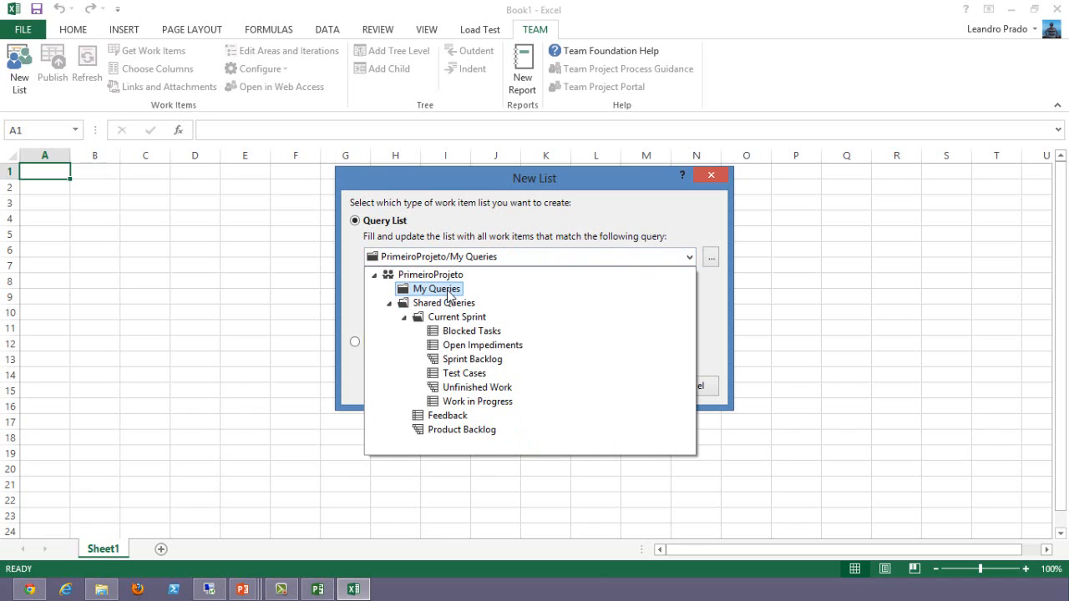
{"action": "left_click", "coordinate": [492, 360]}
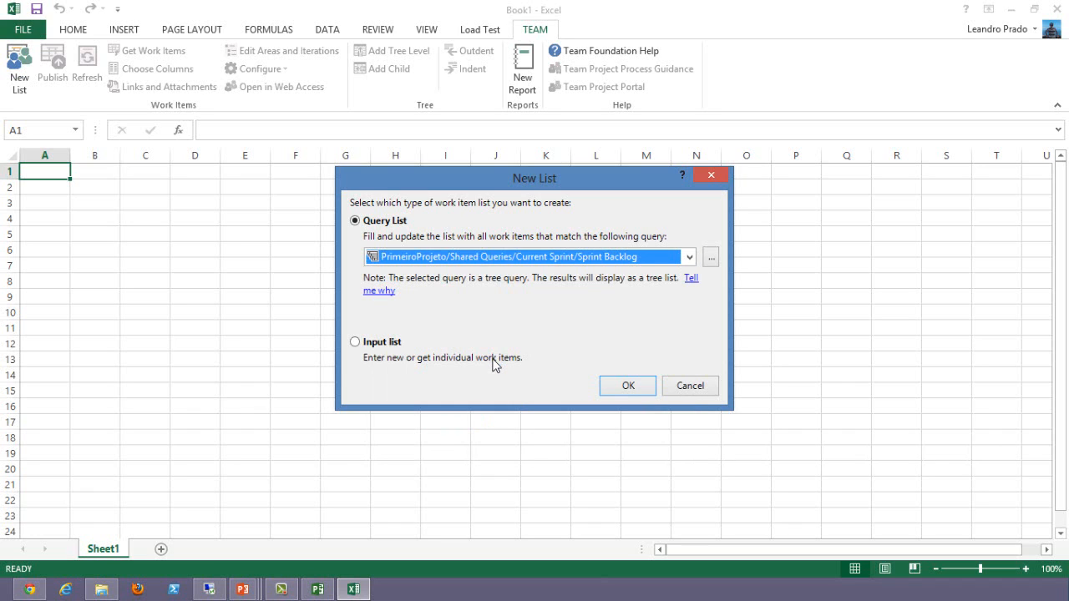
{"action": "left_click", "coordinate": [628, 387]}
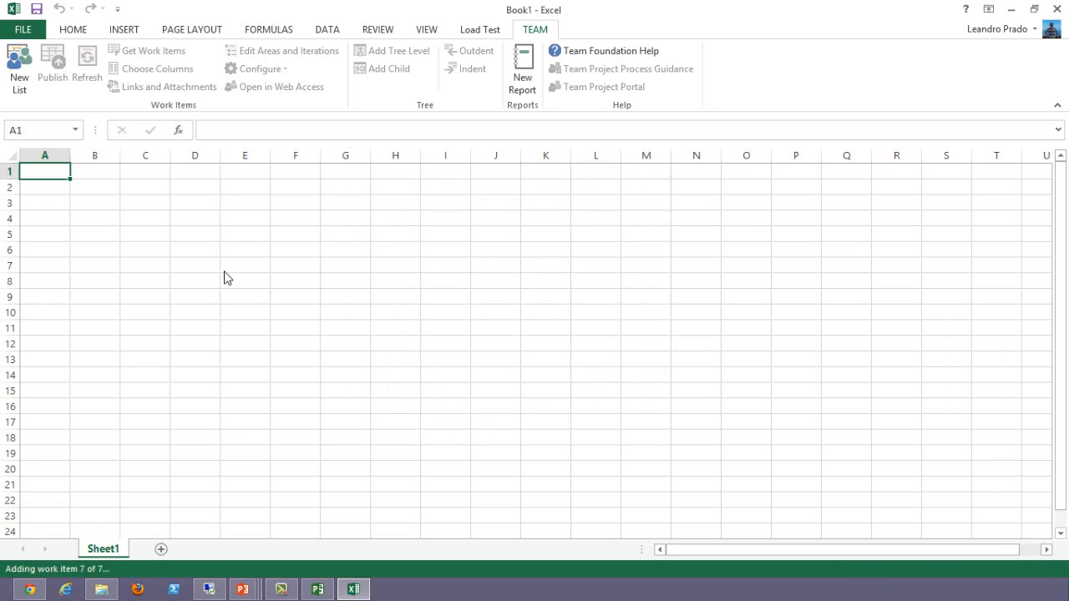
{"action": "left_click", "coordinate": [236, 359]}
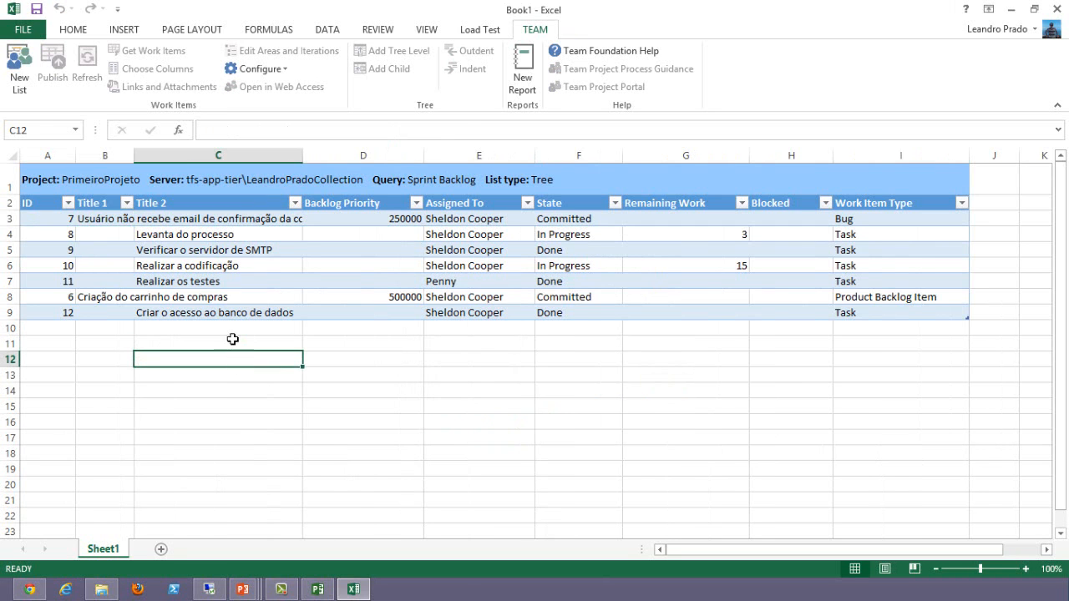
- Examine the title of the first backlog entry and the titles of the child tasks beneath it
{"action": "left_click", "coordinate": [104, 219]}
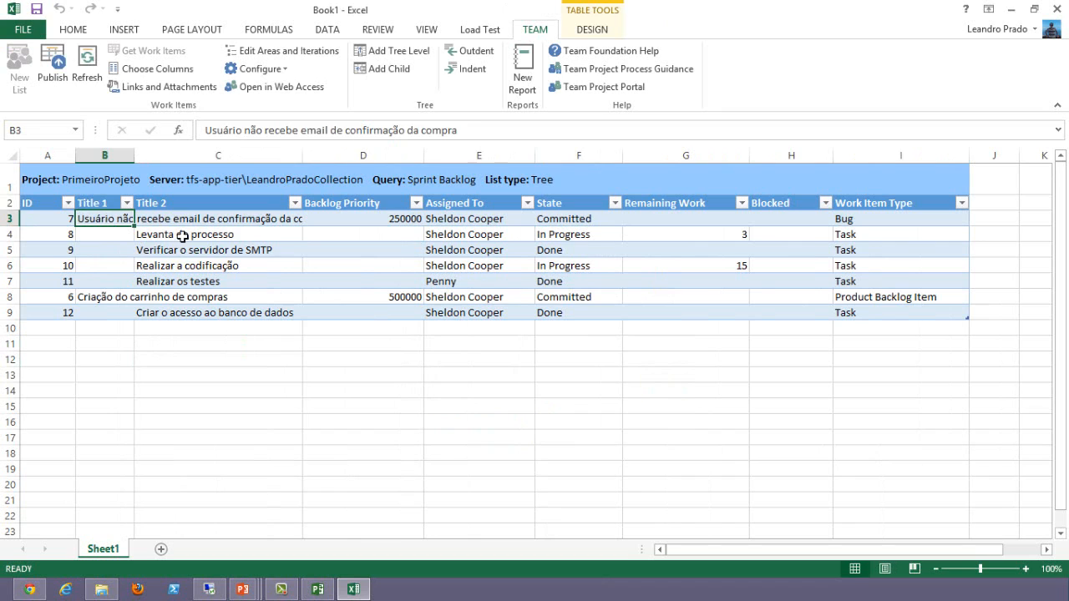
{"action": "left_click", "coordinate": [181, 236]}
{"action": "left_click", "coordinate": [179, 252]}
{"action": "left_click", "coordinate": [178, 268]}
{"action": "left_click", "coordinate": [177, 283]}
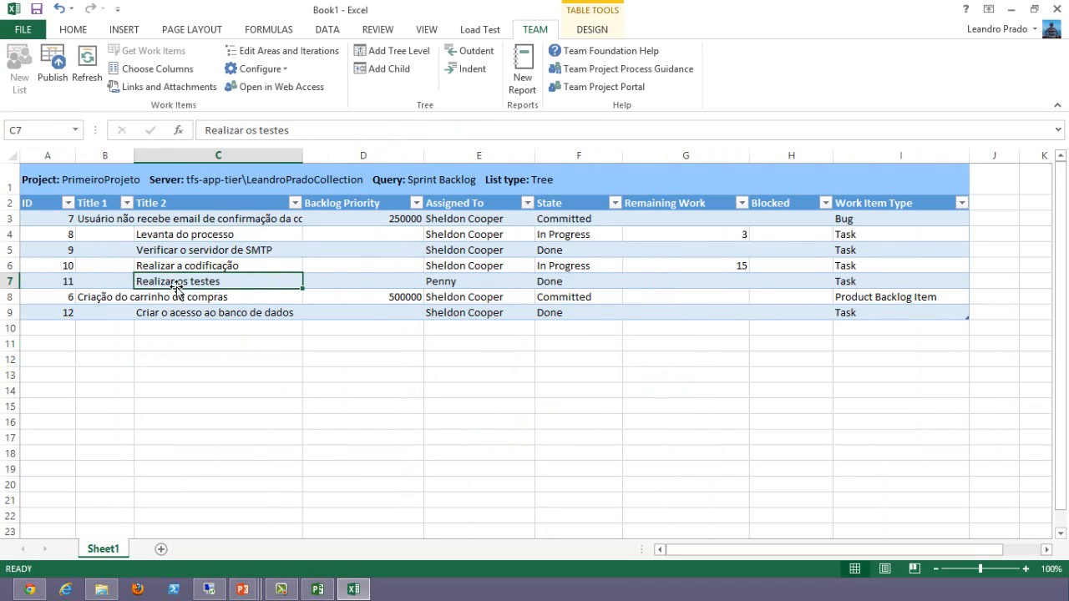
{"action": "left_click", "coordinate": [104, 218]}
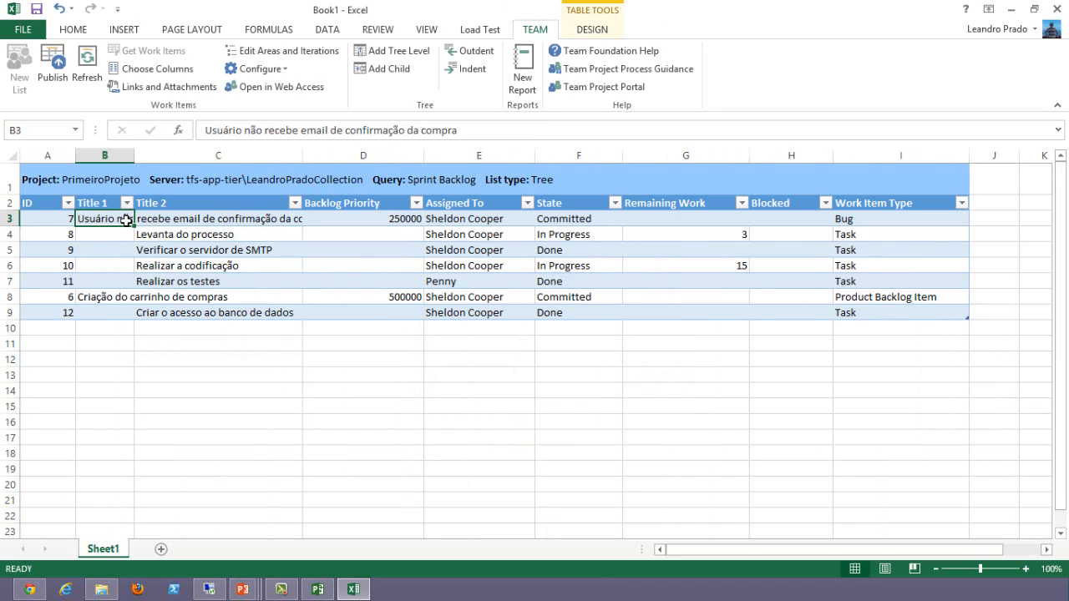
{"action": "left_click", "coordinate": [181, 238]}
{"action": "left_click", "coordinate": [106, 220]}
{"action": "left_click_drag", "start_coordinate": [179, 236], "coordinate": [173, 284]}
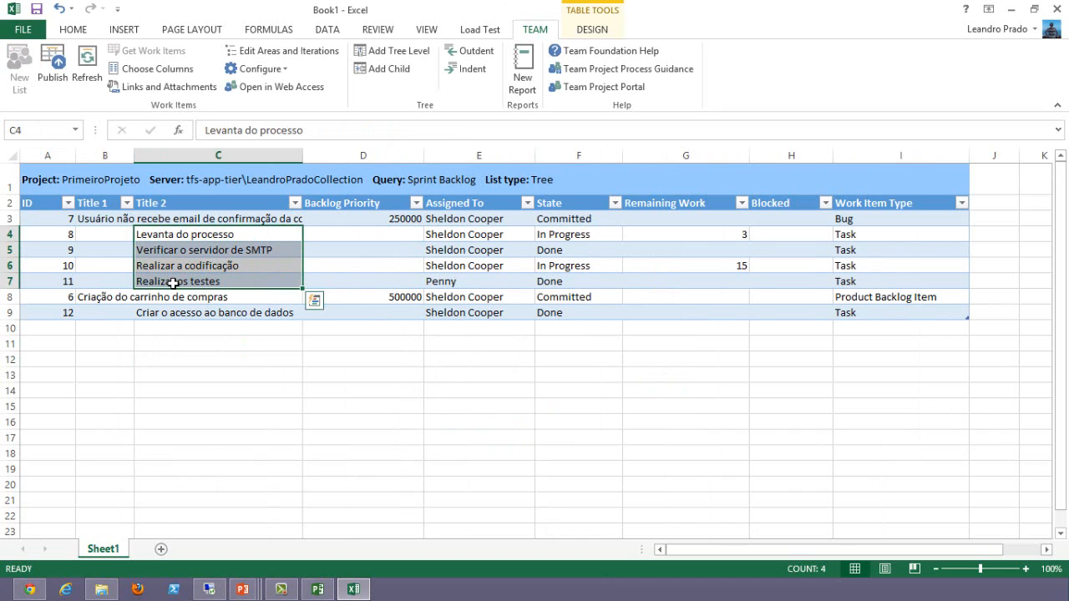
- Examine the assignee, remaining work and work item type values of the bug's child tasks
{"action": "left_click", "coordinate": [451, 251]}
{"action": "left_click", "coordinate": [461, 221]}
{"action": "left_click_drag", "start_coordinate": [461, 230], "coordinate": [454, 266]}
{"action": "left_click", "coordinate": [660, 235]}
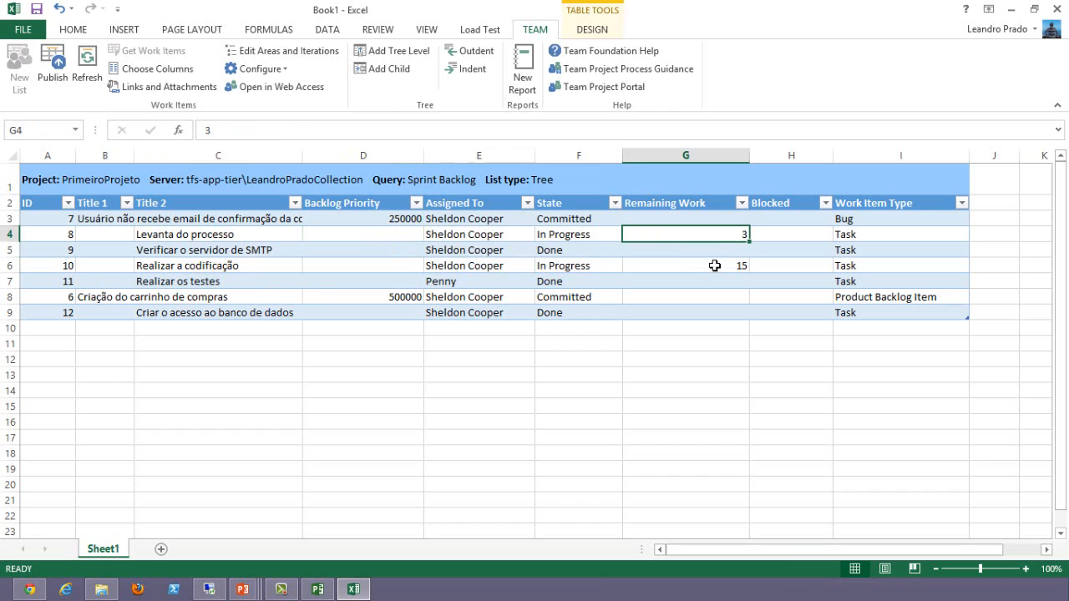
{"action": "left_click", "coordinate": [715, 265]}
{"action": "left_click", "coordinate": [716, 234]}
{"action": "left_click", "coordinate": [709, 264]}
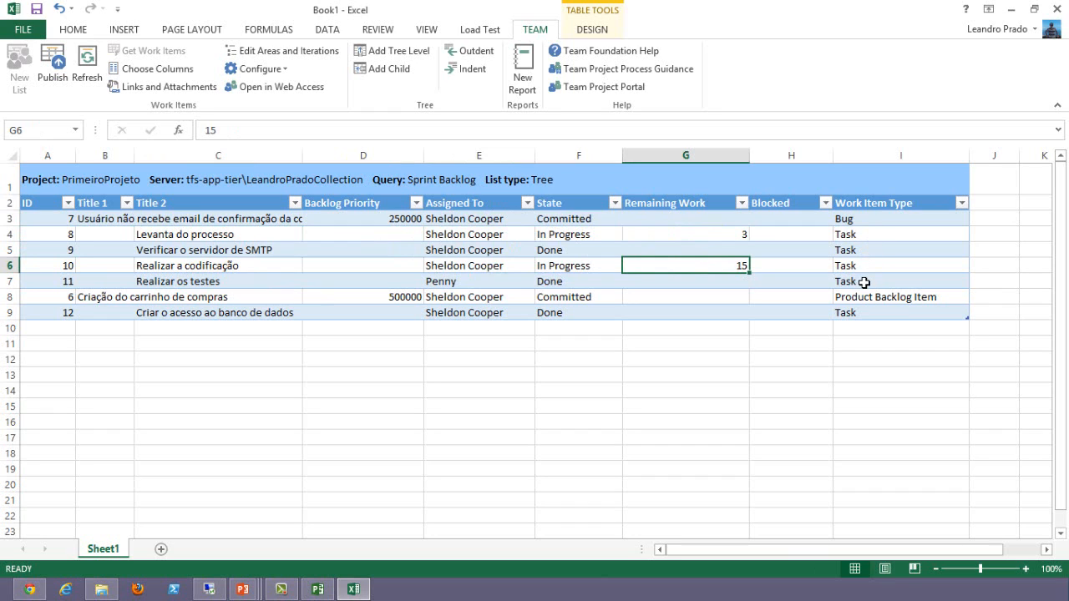
{"action": "left_click", "coordinate": [848, 237]}
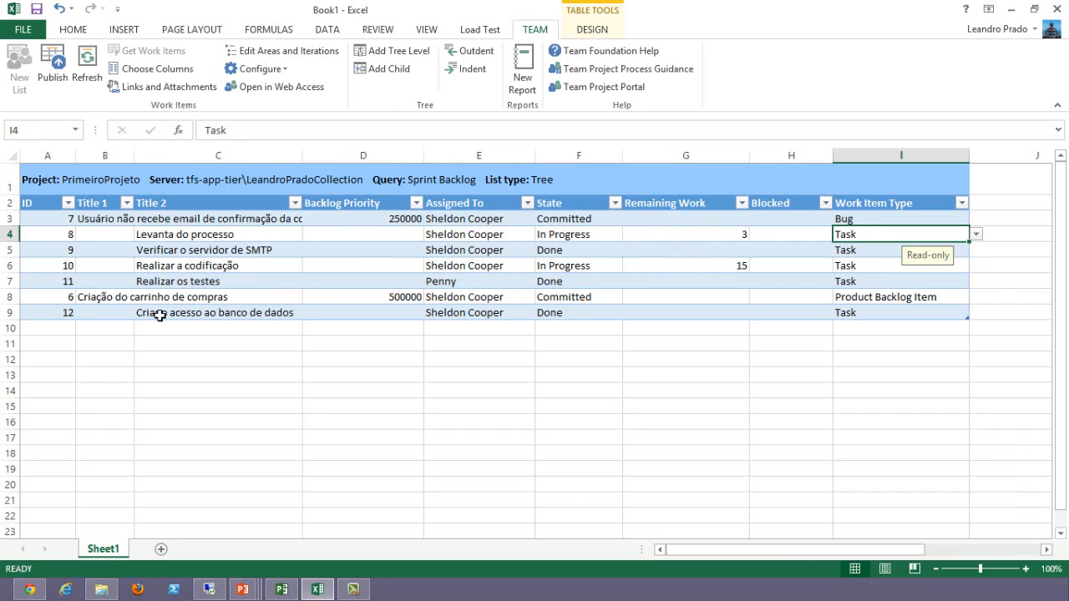
- Compare the Title 1 and Title 2 columns to see how parent and child work items are separated
{"action": "left_click", "coordinate": [94, 204]}
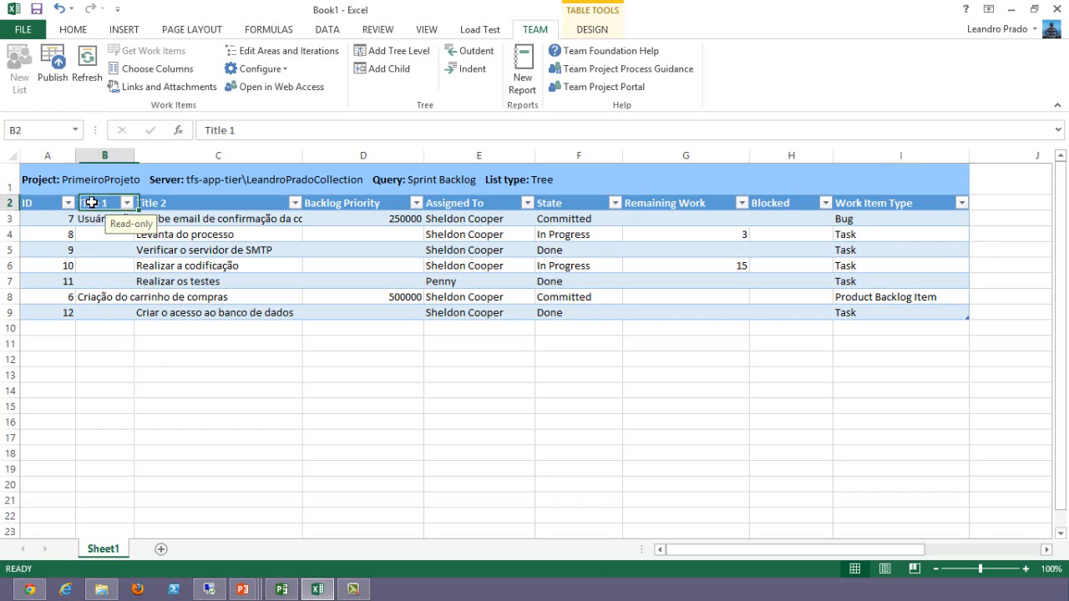
{"action": "left_click", "coordinate": [158, 203]}
{"action": "left_click", "coordinate": [98, 204]}
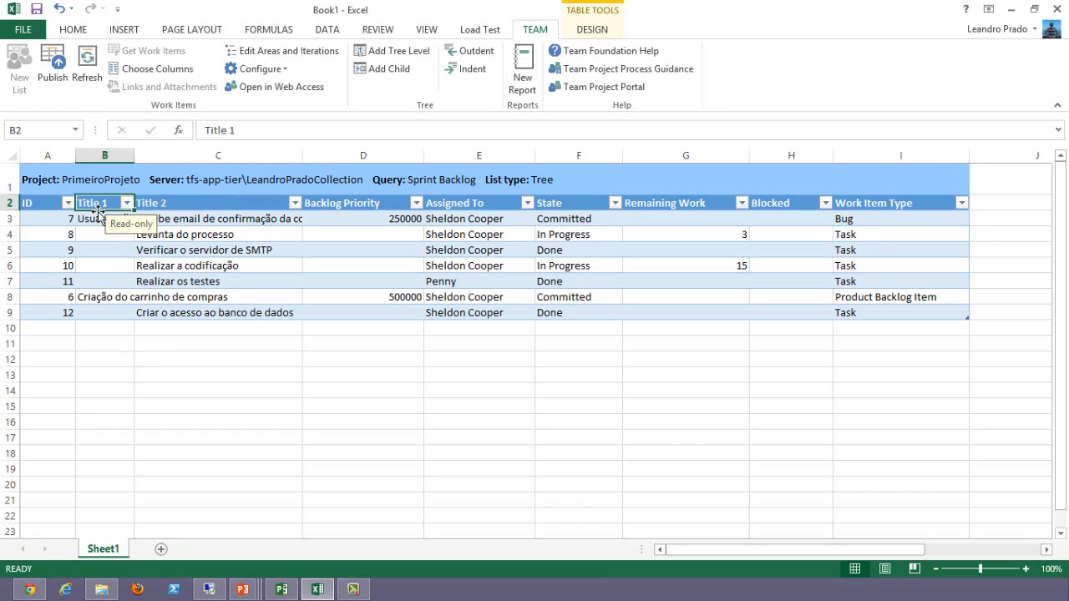
{"action": "left_click", "coordinate": [105, 220]}
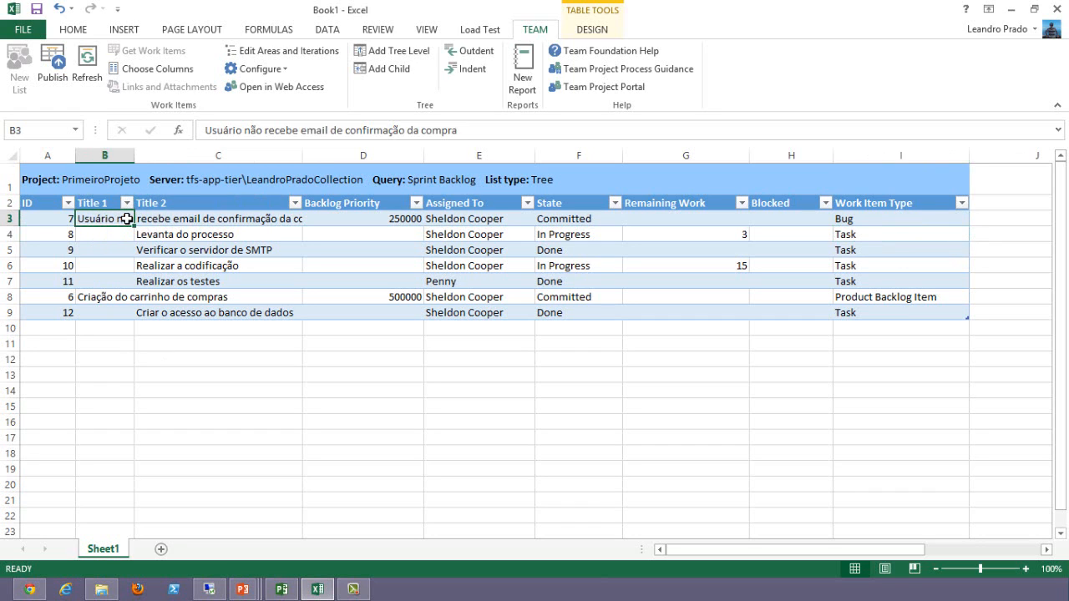
{"action": "left_click", "coordinate": [157, 205]}
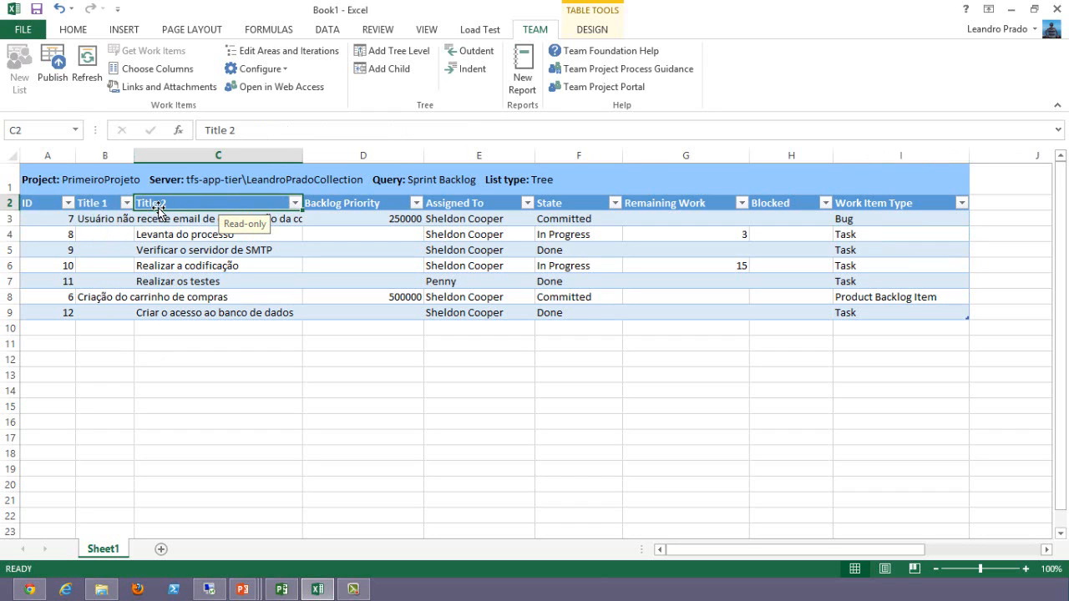
{"action": "left_click_drag", "start_coordinate": [153, 233], "coordinate": [150, 282]}
- Add a parent item titled "Criação da lista de ofertas da semana" under Title 1 in row 10
{"action": "left_click", "coordinate": [103, 328]}
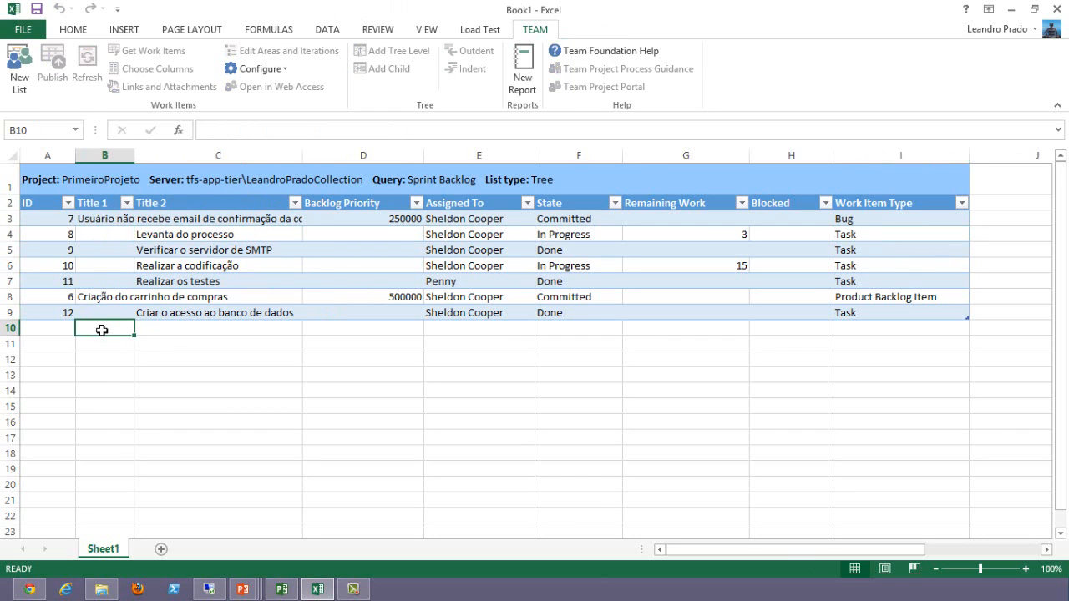
{"action": "type", "text": "Cria"}
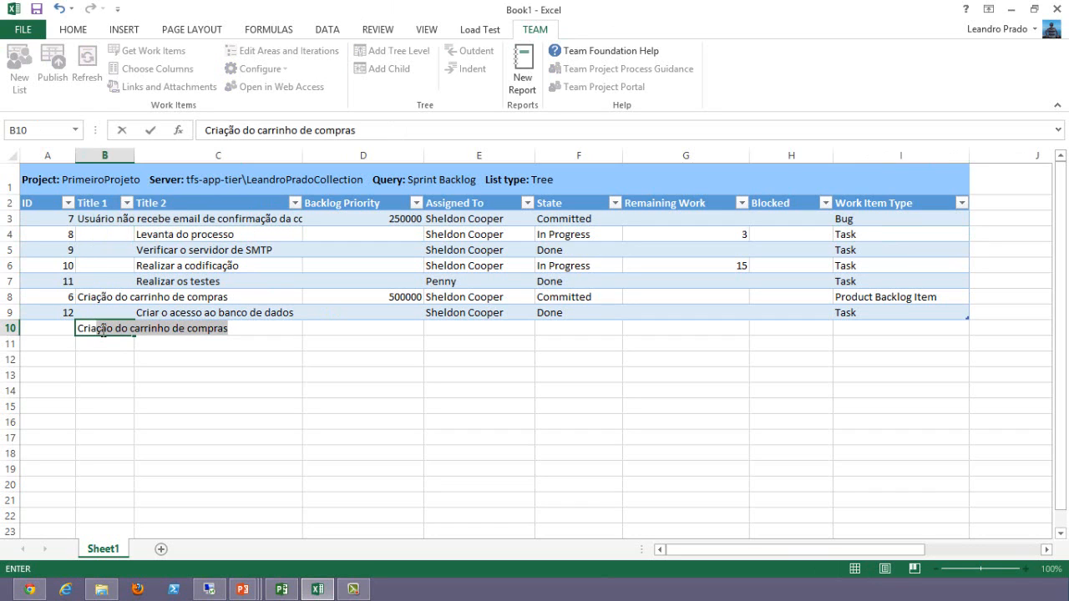
{"action": "type", "text": "ção da lista de ofertas da semana"}
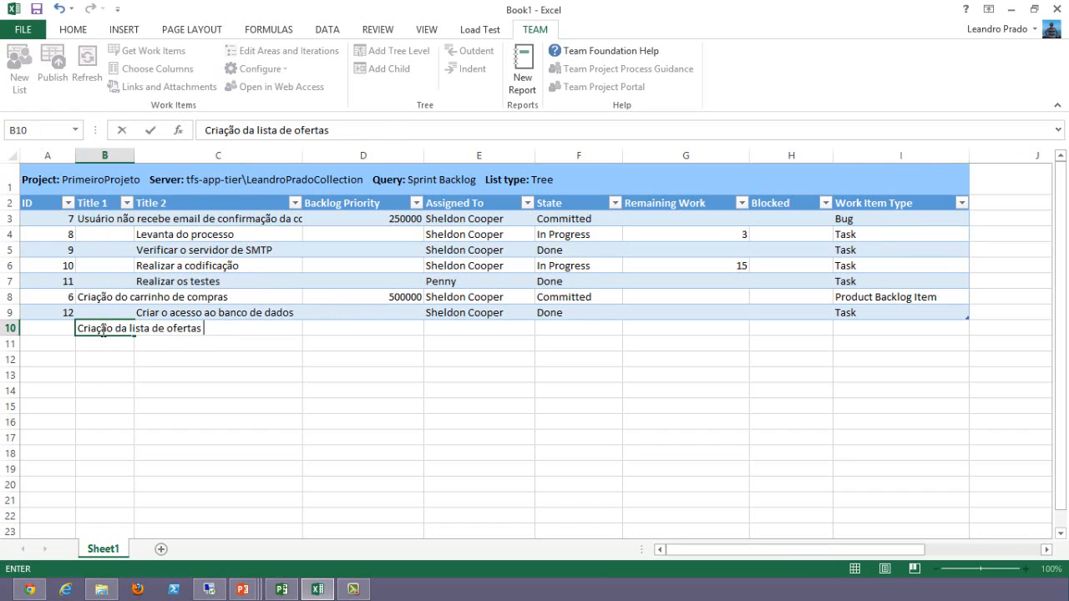
{"action": "key", "text": "Return"}
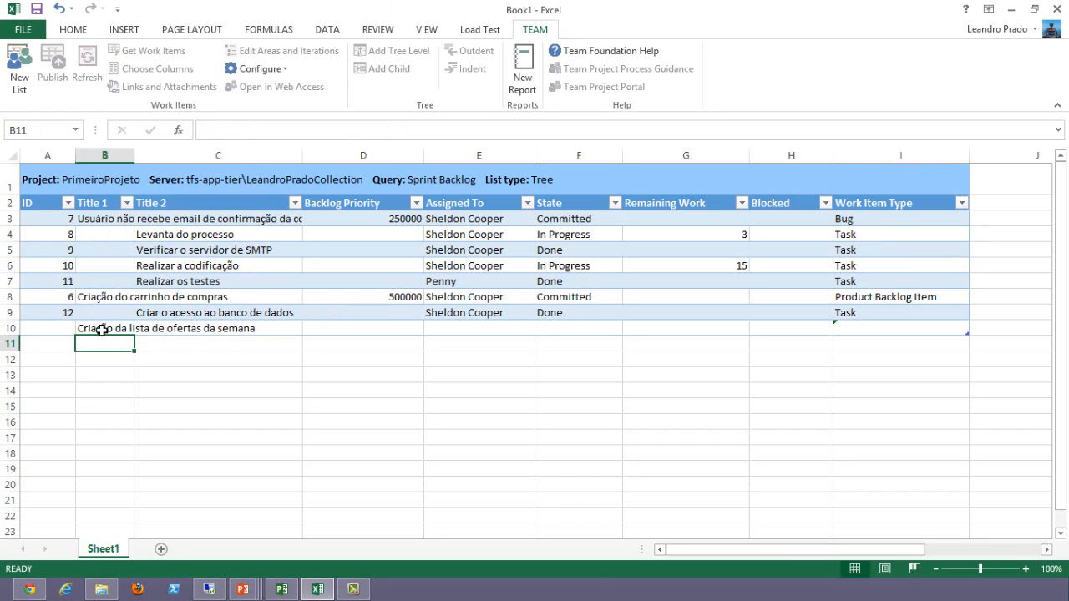
- Set the work item type of the new row 10 entry to Product Backlog Item
{"action": "key", "text": "Right"}
{"action": "key", "text": "Up"}
{"action": "key", "text": "Right"}
{"action": "key", "text": "Right"}
{"action": "key", "text": "Right"}
{"action": "key", "text": "Right"}
{"action": "key", "text": "Right"}
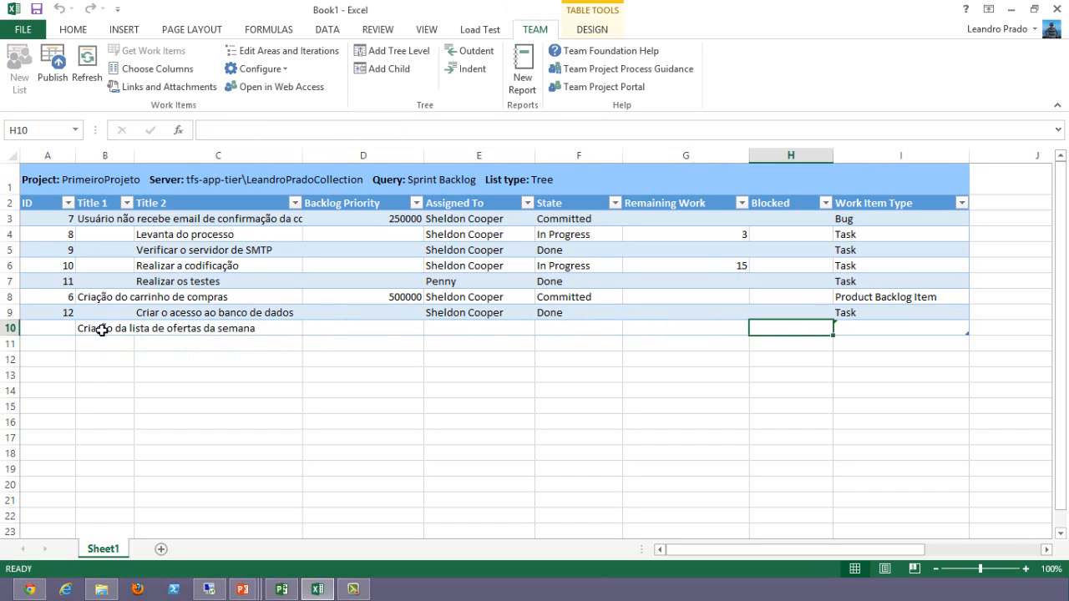
{"action": "left_click", "coordinate": [895, 327]}
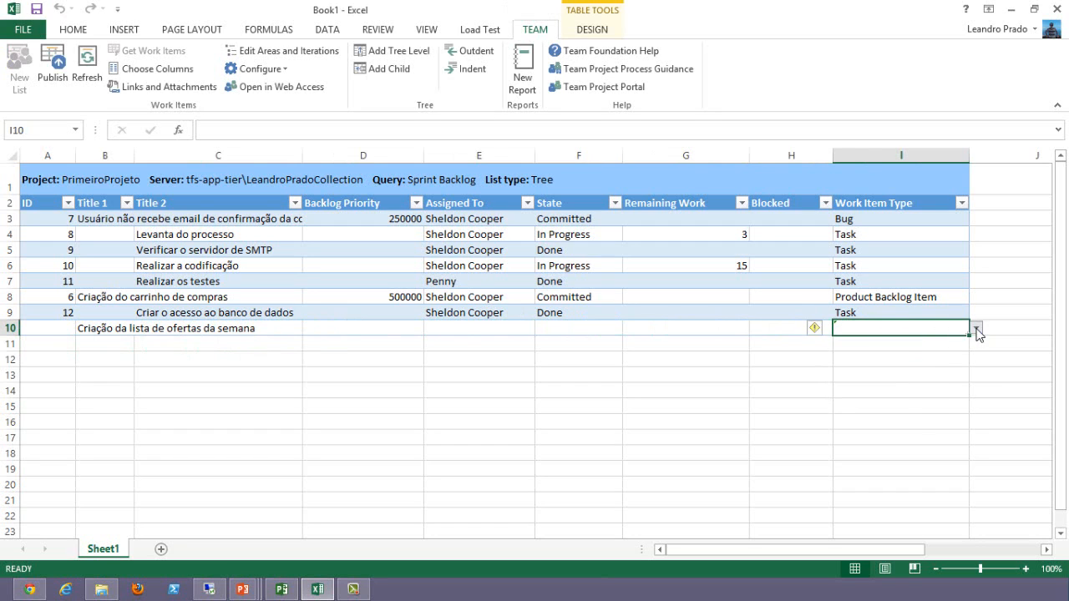
{"action": "left_click", "coordinate": [976, 330]}
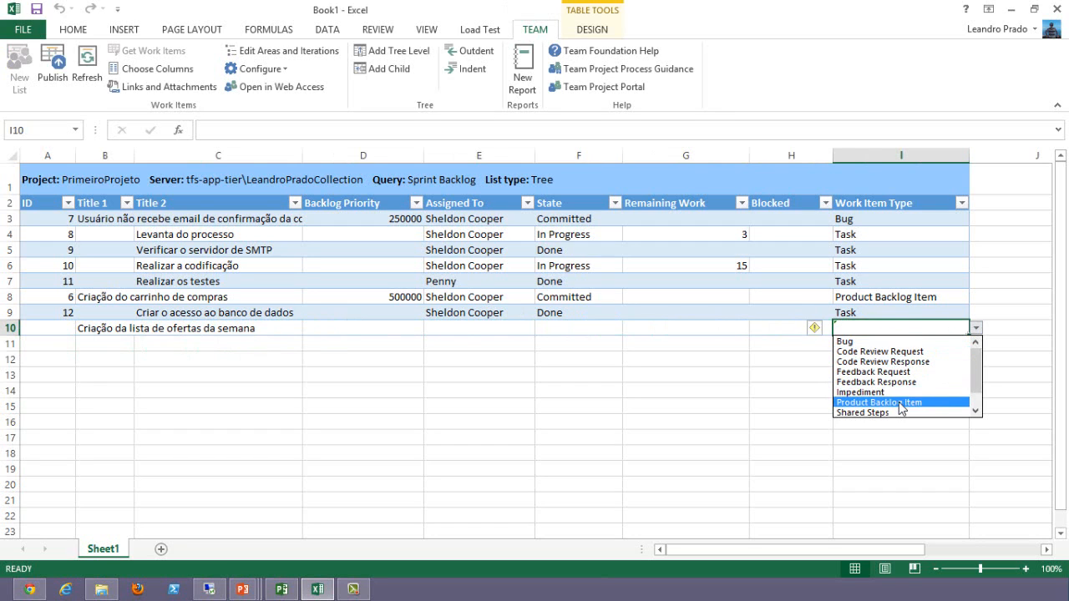
{"action": "left_click", "coordinate": [898, 404]}
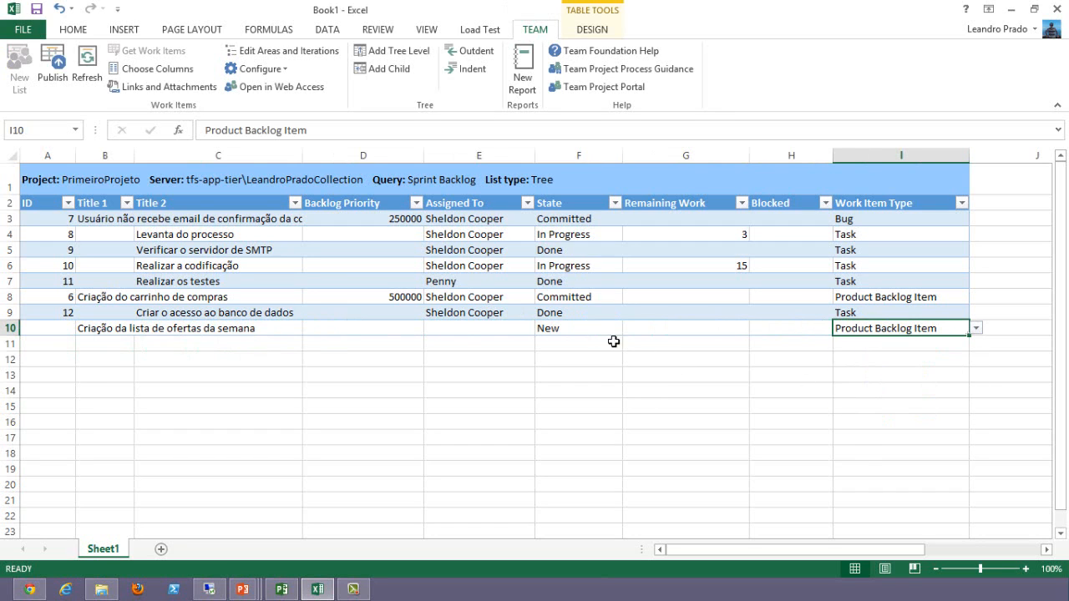
- Assign the new product backlog item to the same team member as the "Realizar os testes" task
{"action": "left_click", "coordinate": [586, 330]}
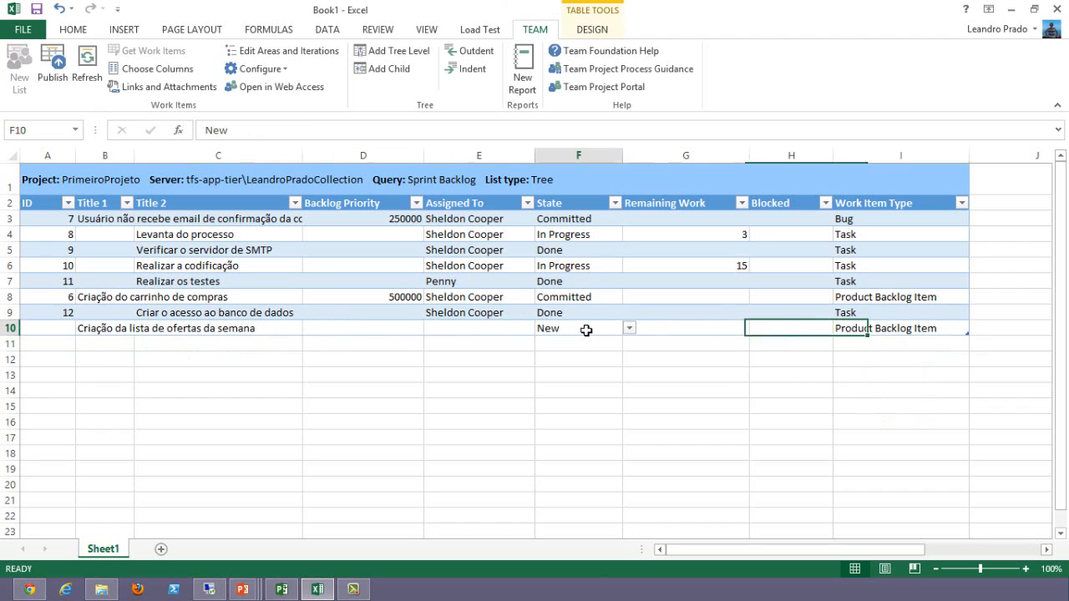
{"action": "left_click", "coordinate": [504, 326]}
{"action": "left_click", "coordinate": [541, 330]}
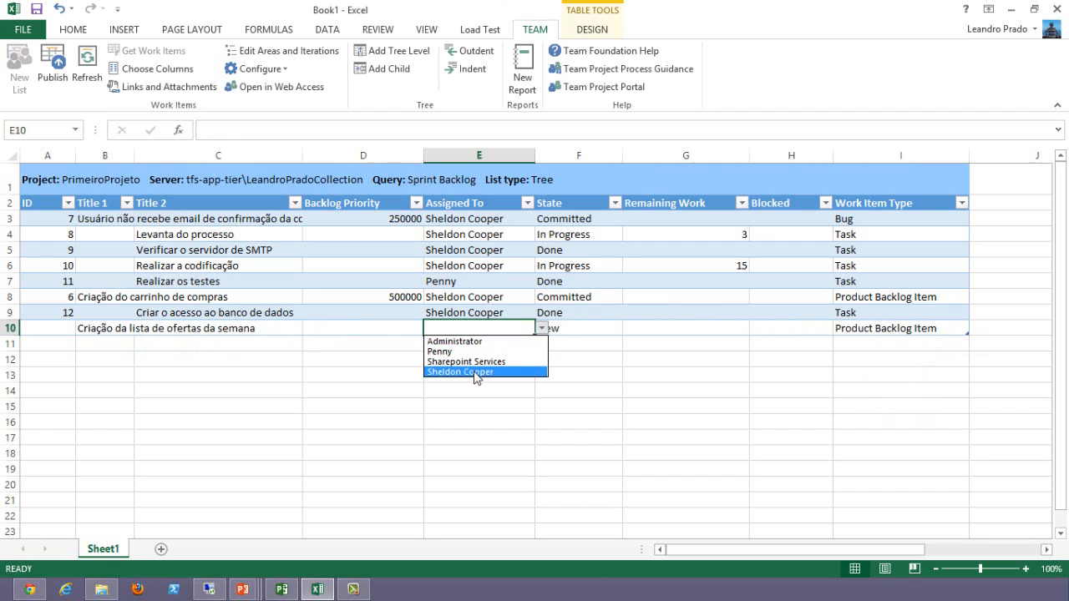
{"action": "left_click", "coordinate": [466, 352]}
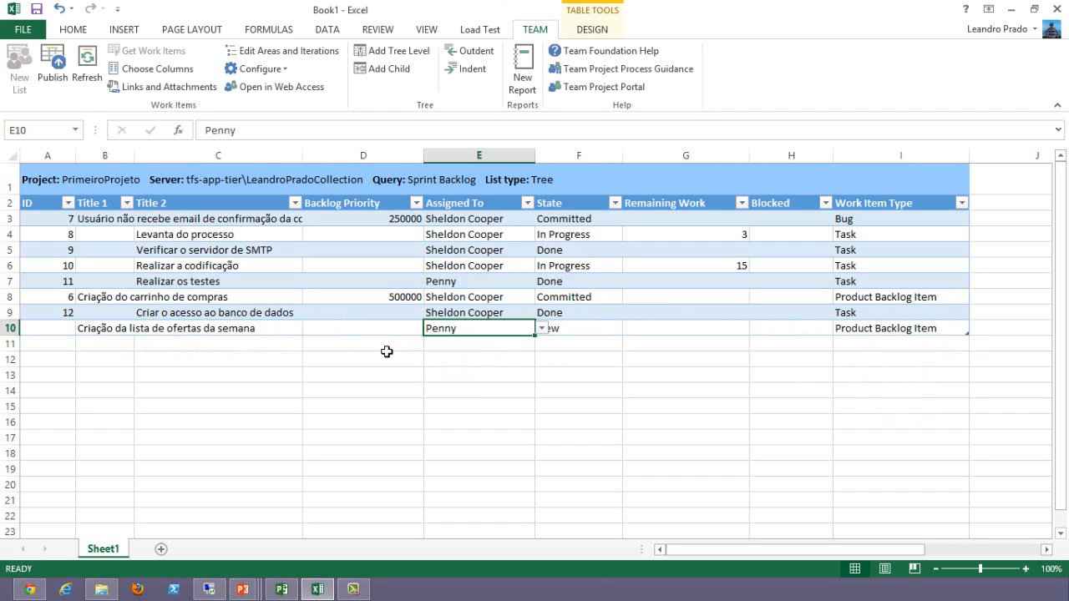
{"action": "left_click", "coordinate": [523, 358]}
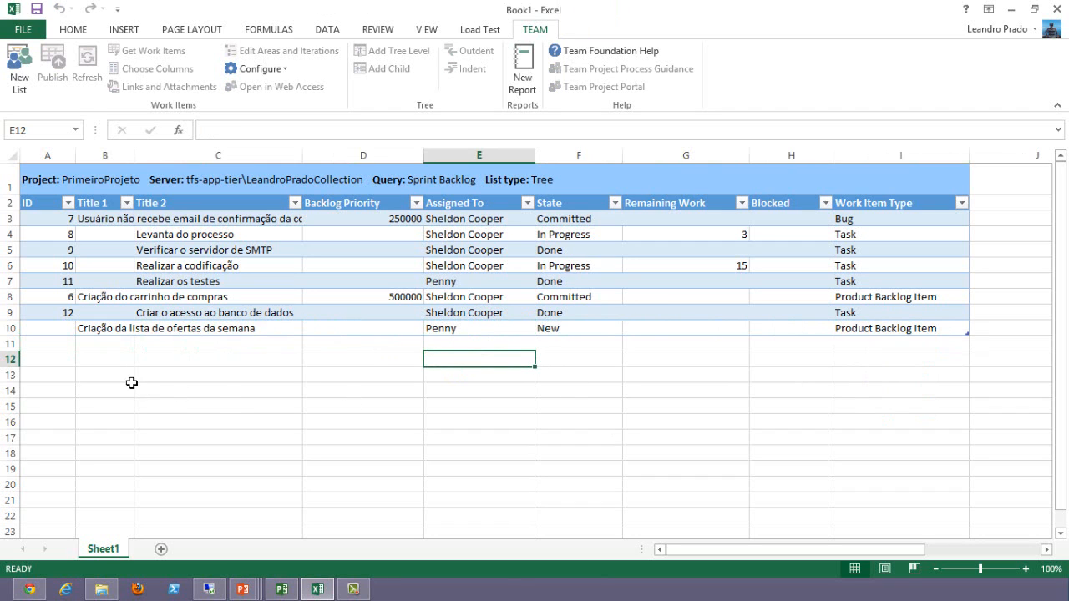
- Add a child item titled "Realizar o levantamento de requisitos" under Title 2 in row 11
{"action": "left_click", "coordinate": [148, 344]}
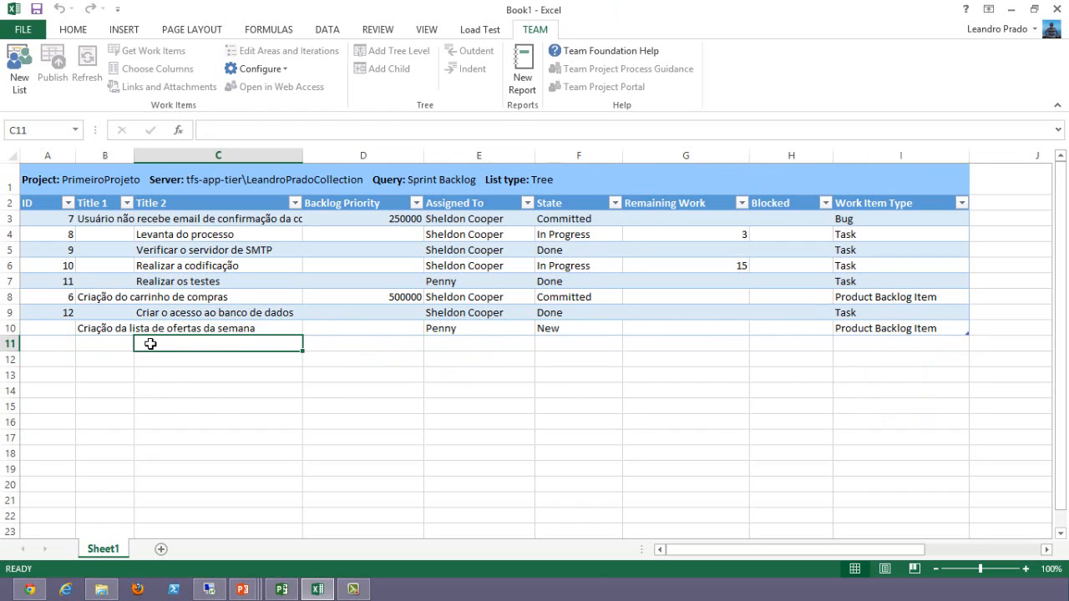
{"action": "type", "text": "Re"}
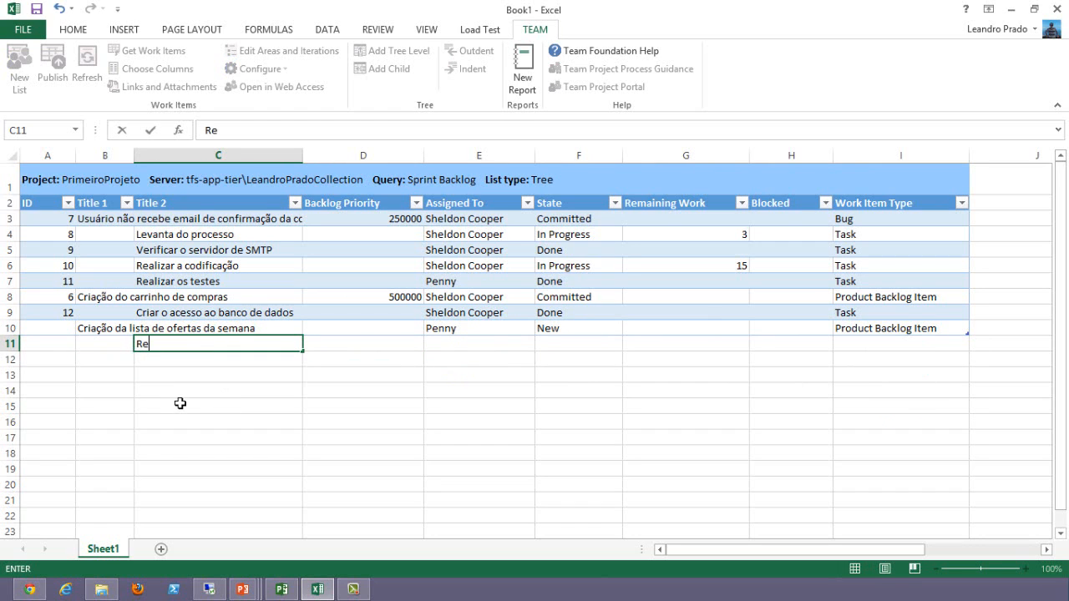
{"action": "type", "text": "alizar o levantamento de requisitos"}
{"action": "key", "text": "Return"}
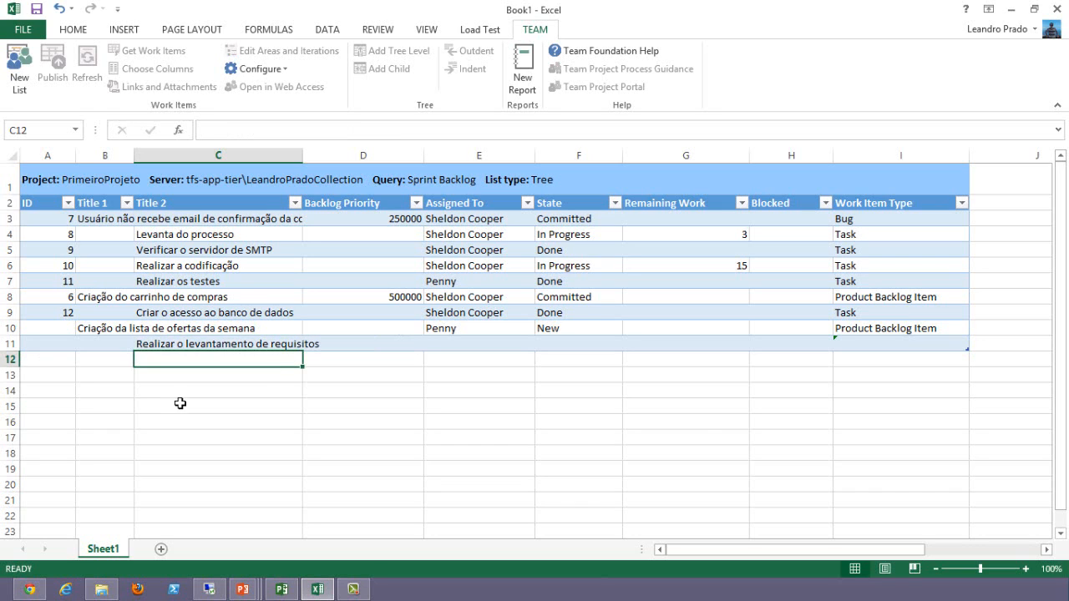
- Set the work item type of the new row 11 entry to Task and select its State value
{"action": "left_click", "coordinate": [926, 343]}
{"action": "left_click", "coordinate": [975, 345]}
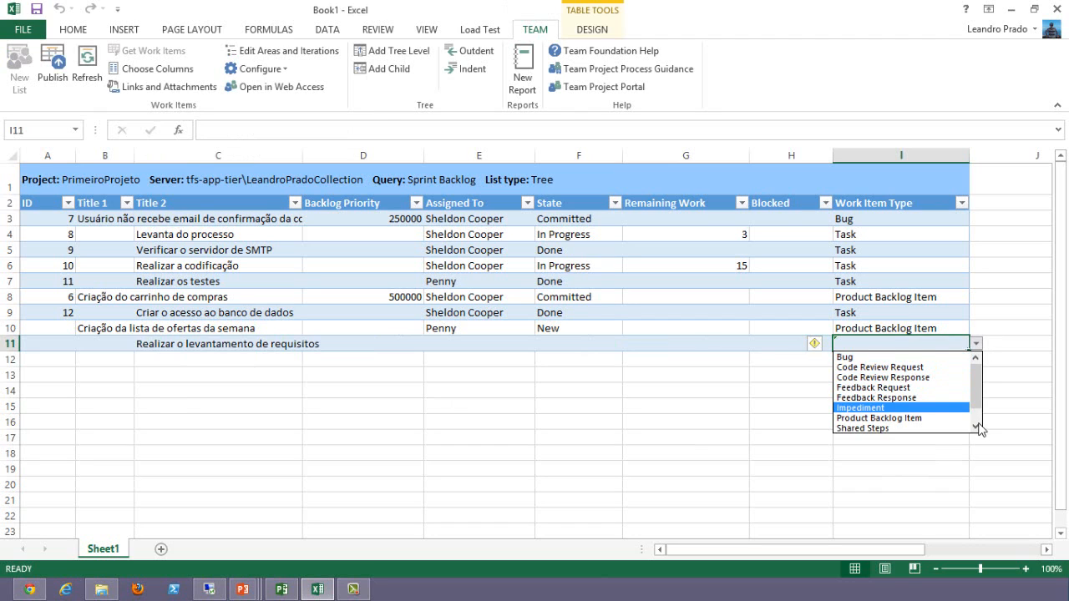
{"action": "scroll", "coordinate": [979, 425], "scroll_direction": "down", "scroll_amount": 1}
{"action": "left_click", "coordinate": [909, 417]}
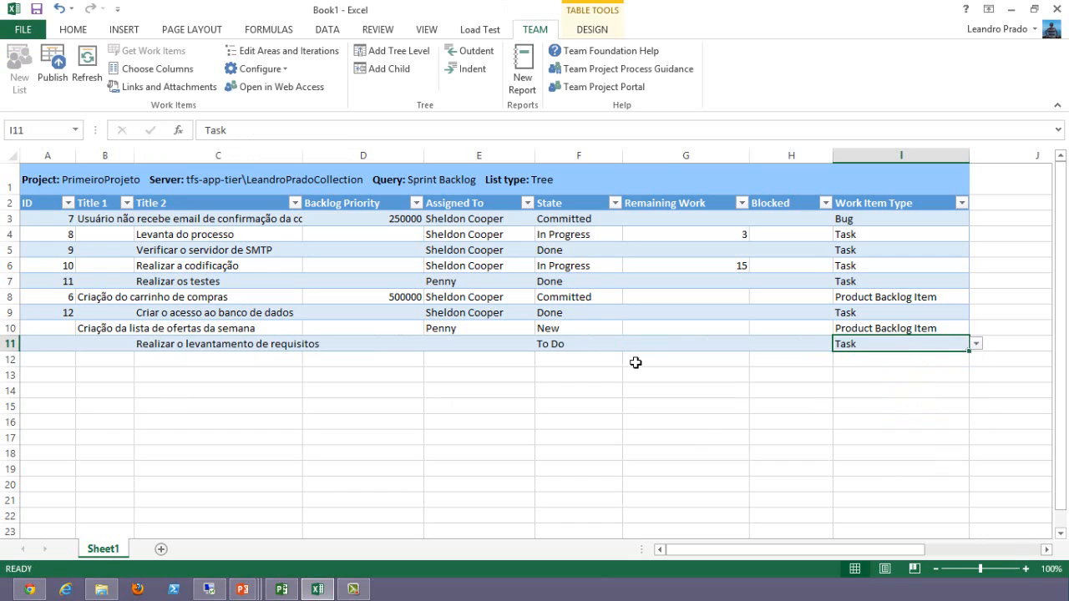
{"action": "left_click", "coordinate": [584, 346]}
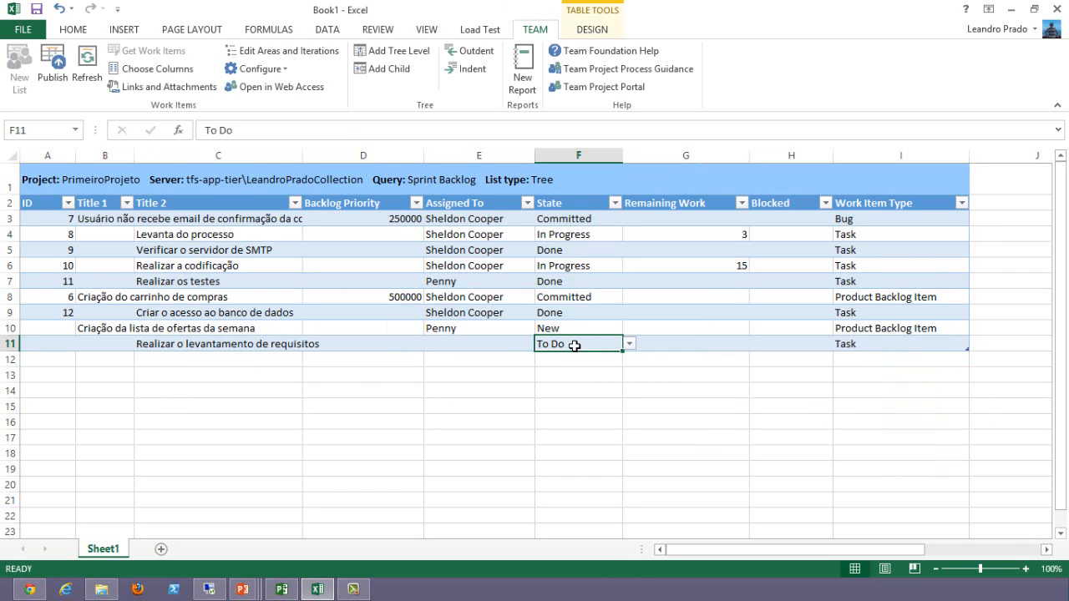
- Set the Remaining Work of the "Realizar o levantamento de requisitos" task in row 11 to 8
{"action": "left_click", "coordinate": [661, 352]}
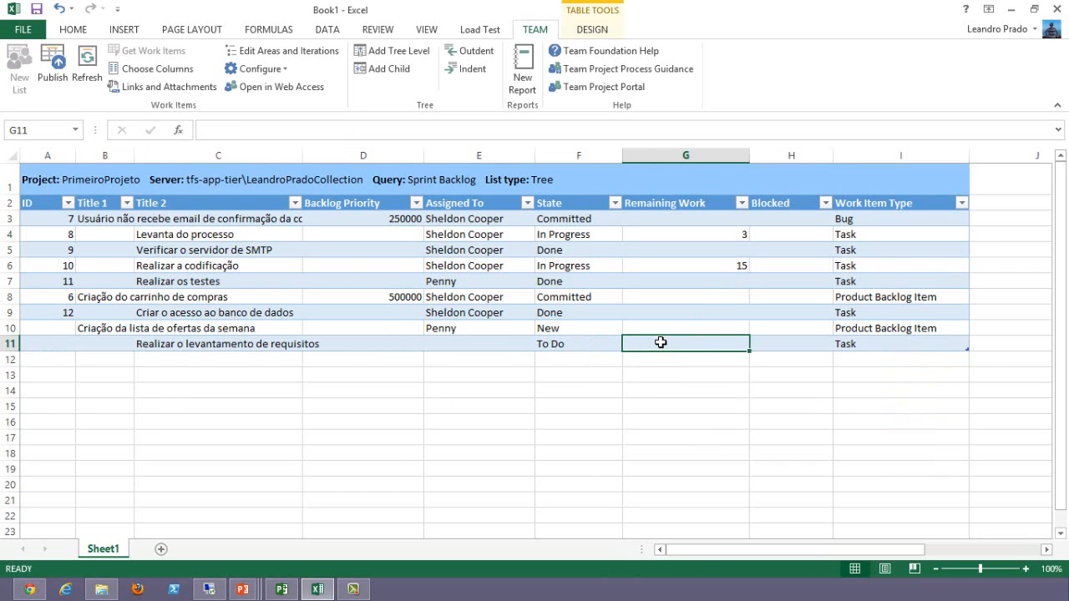
{"action": "type", "text": "8"}
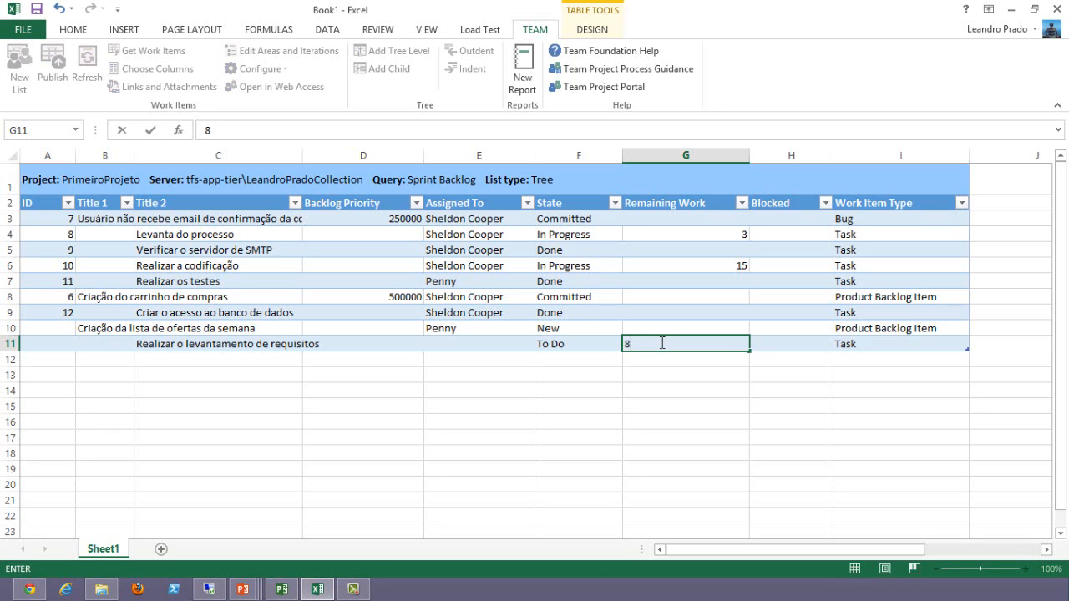
{"action": "key", "text": "Return"}
- Add a second child item titled "Fazer a codificação" under Title 2 in row 12
{"action": "key", "text": "Left"}
{"action": "key", "text": "Left"}
{"action": "key", "text": "Left"}
{"action": "key", "text": "Left"}
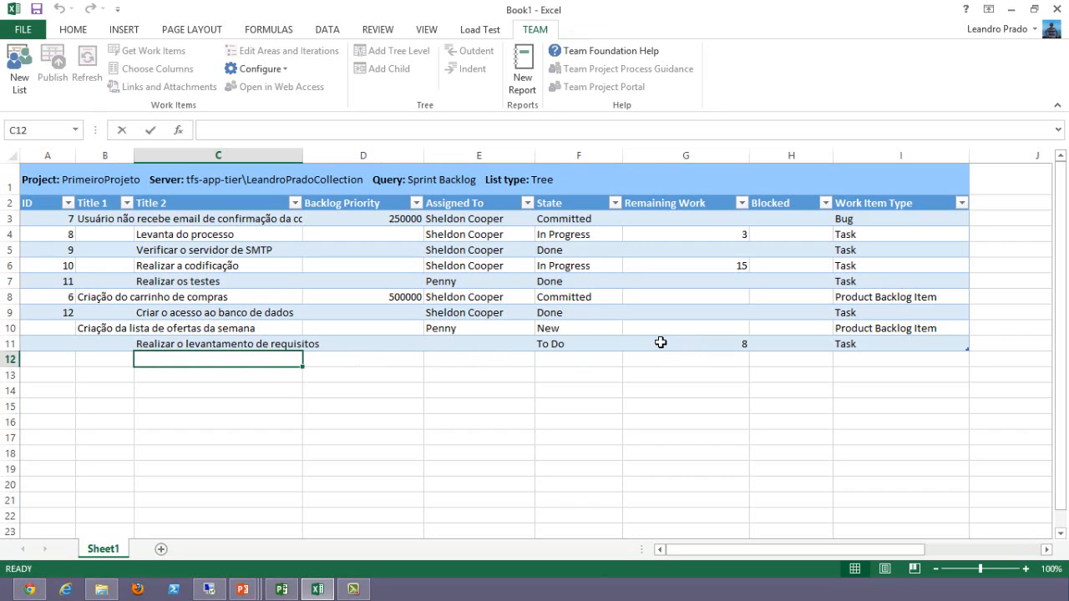
{"action": "type", "text": "Fazer a codi"}
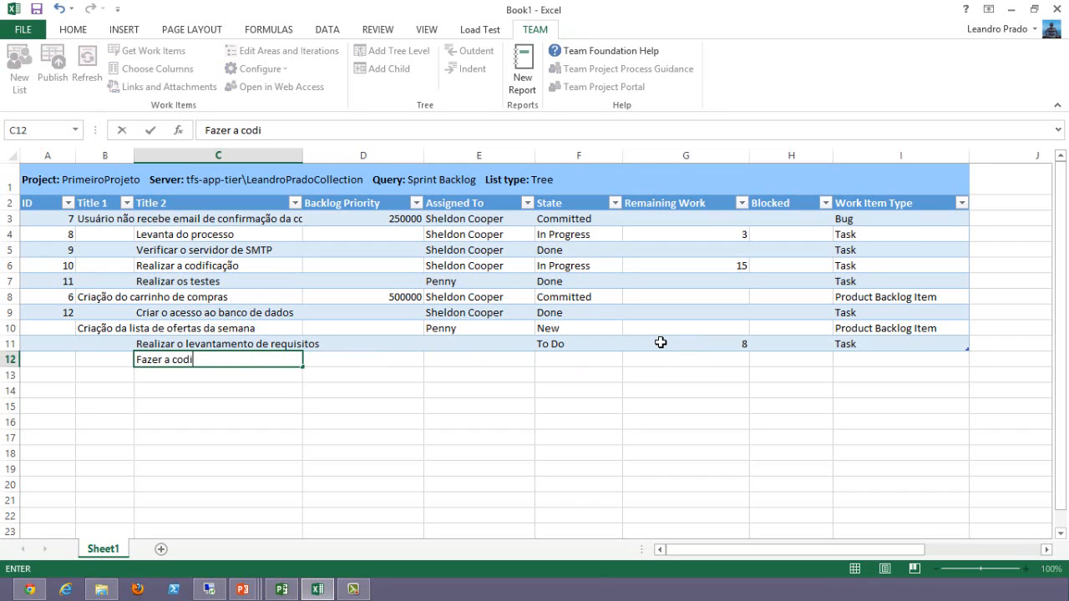
{"action": "type", "text": "ficação"}
{"action": "key", "text": "Return"}
- Set the work item type of the "Fazer a codificação" entry in row 12 to Task
{"action": "key", "text": "Up"}
{"action": "key", "text": "Right"}
{"action": "key", "text": "Right"}
{"action": "key", "text": "Right"}
{"action": "key", "text": "Right"}
{"action": "key", "text": "Right"}
{"action": "key", "text": "Right"}
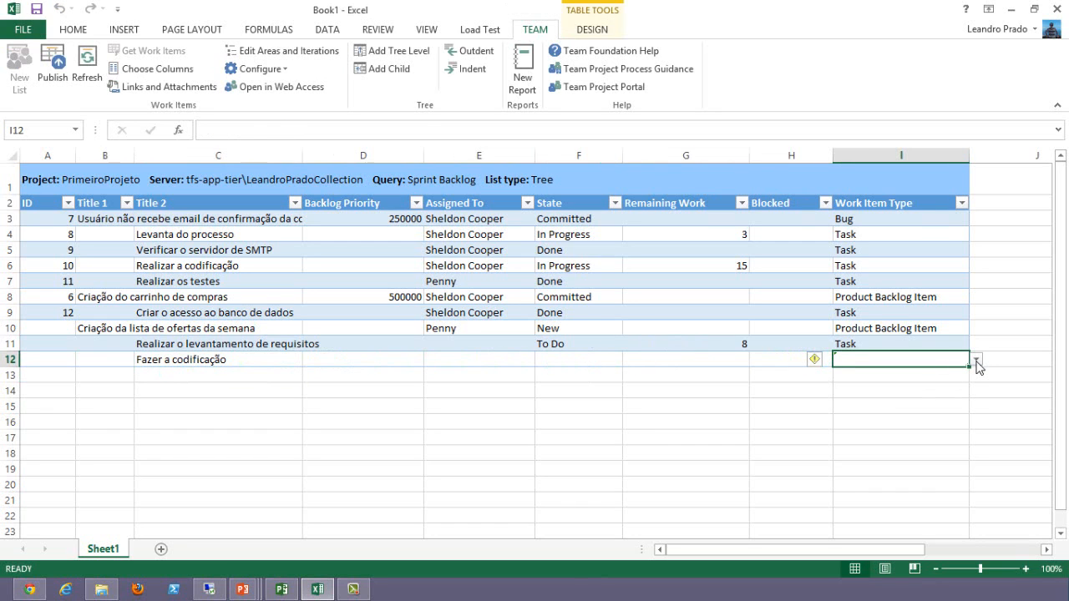
{"action": "left_click", "coordinate": [976, 361]}
{"action": "scroll", "coordinate": [913, 434], "scroll_direction": "down", "scroll_amount": 1}
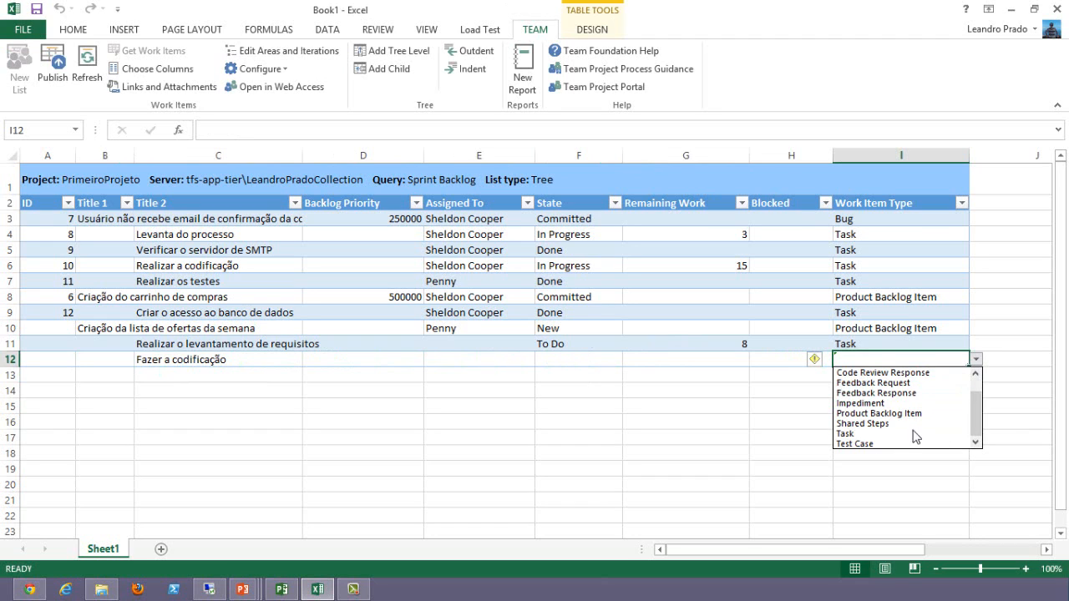
{"action": "left_click", "coordinate": [901, 436]}
- Set the Remaining Work of the "Fazer a codificação" task to 15
{"action": "key", "text": "Left"}
{"action": "key", "text": "Left"}
{"action": "key", "text": "Left"}
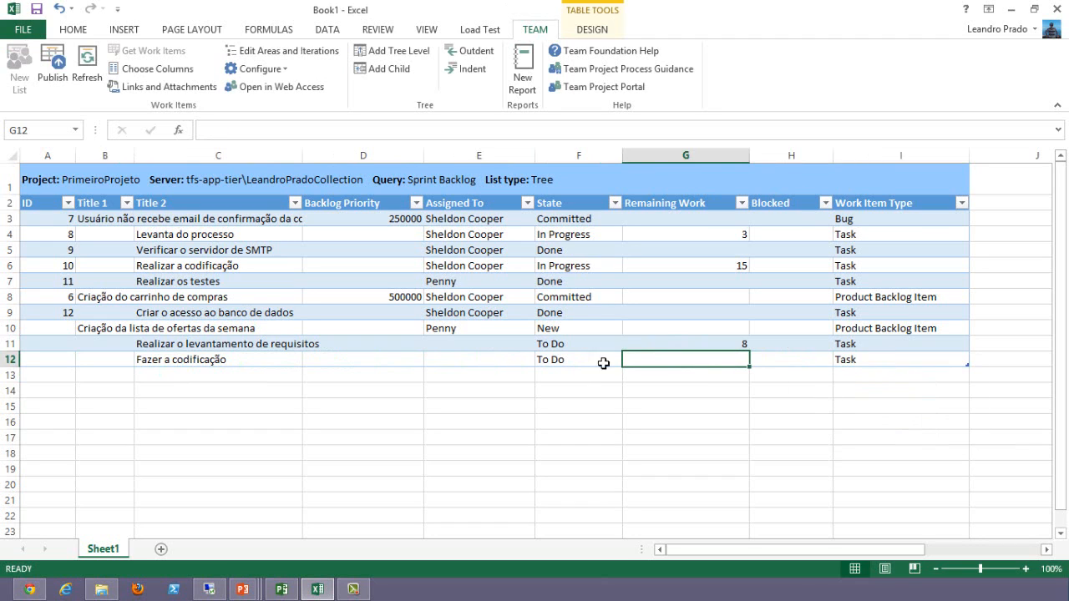
{"action": "left_click", "coordinate": [684, 361]}
{"action": "type", "text": "15"}
{"action": "key", "text": "Return"}
- Assign the tasks in rows 11 and 12 to the same team member as the "Criar o acesso ao banco de dados" task
{"action": "left_click", "coordinate": [473, 361]}
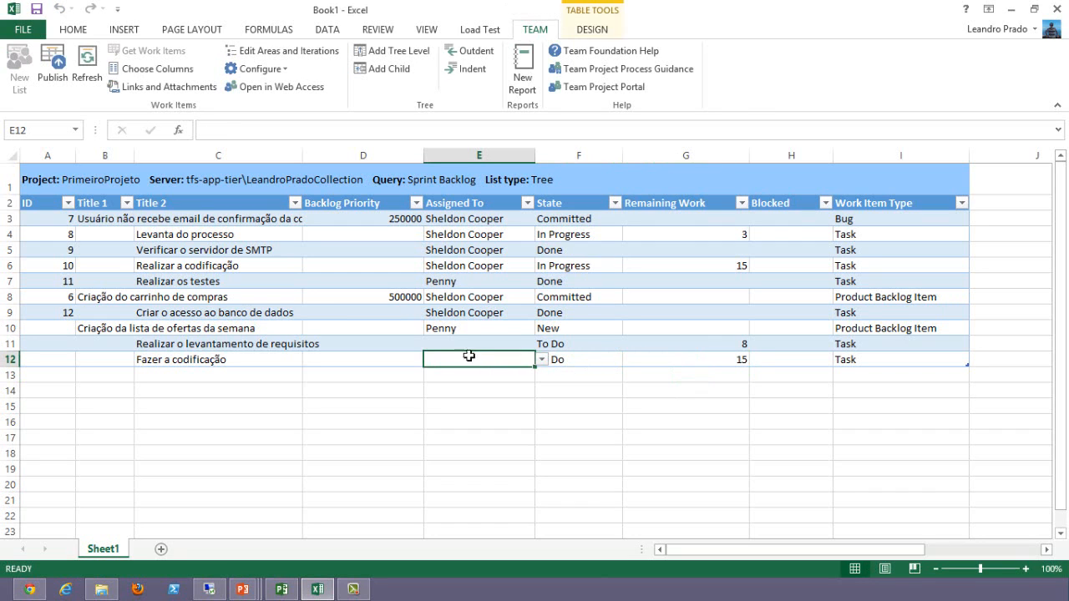
{"action": "left_click", "coordinate": [446, 343]}
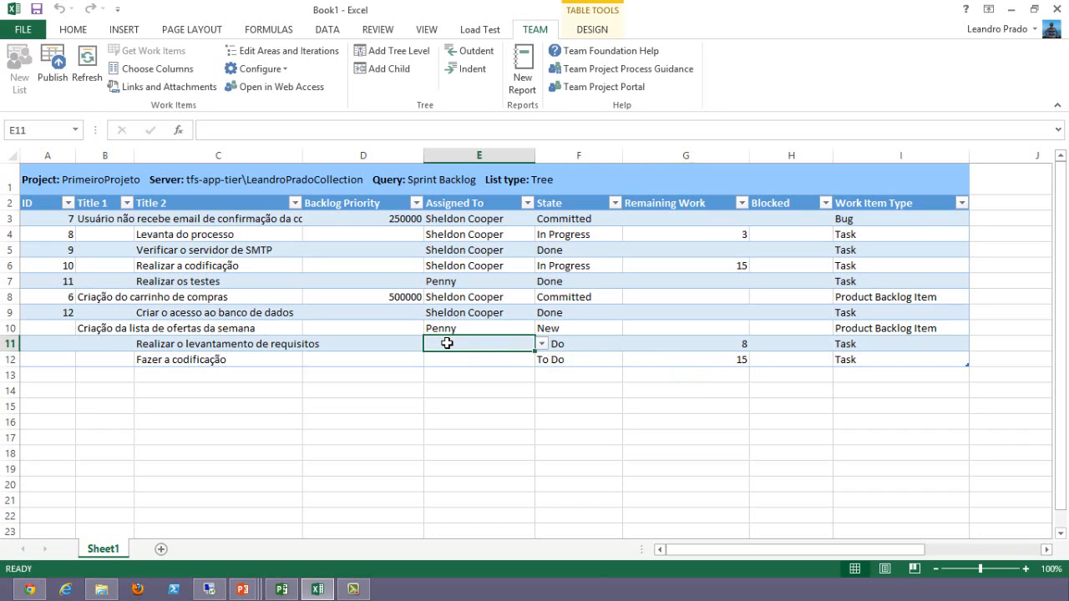
{"action": "type", "text": "s"}
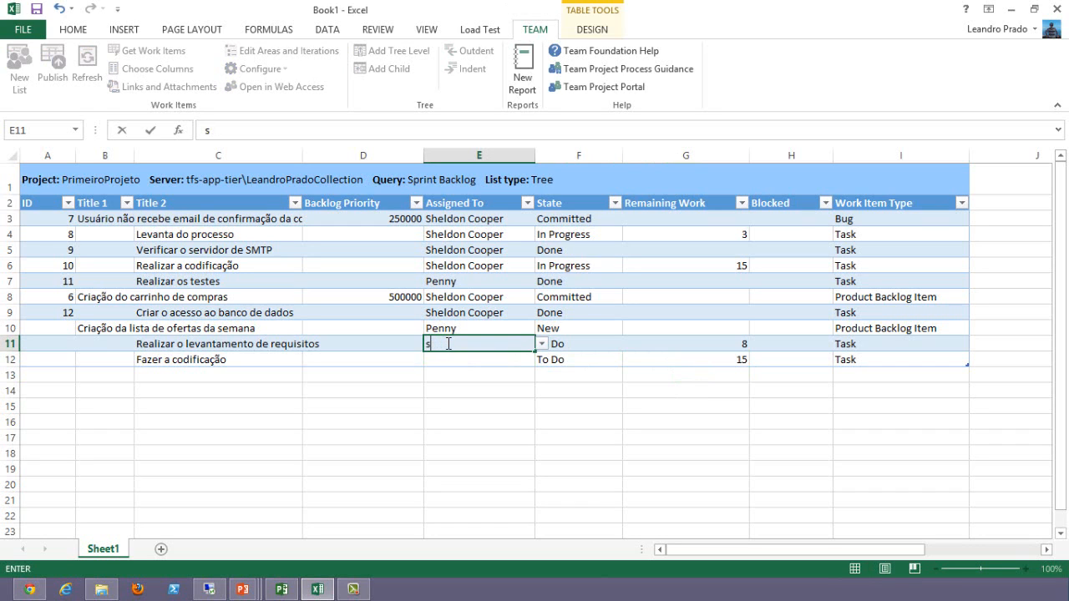
{"action": "type", "text": "ehheldon Cooper"}
{"action": "key", "text": "Return"}
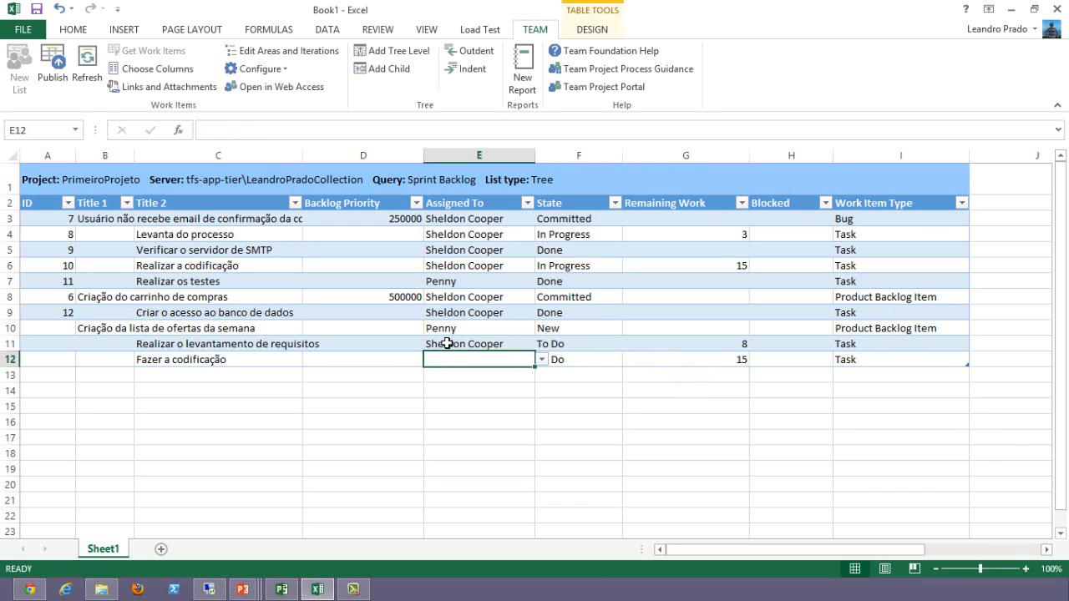
{"action": "type", "text": "s"}
{"action": "key", "text": "Return"}
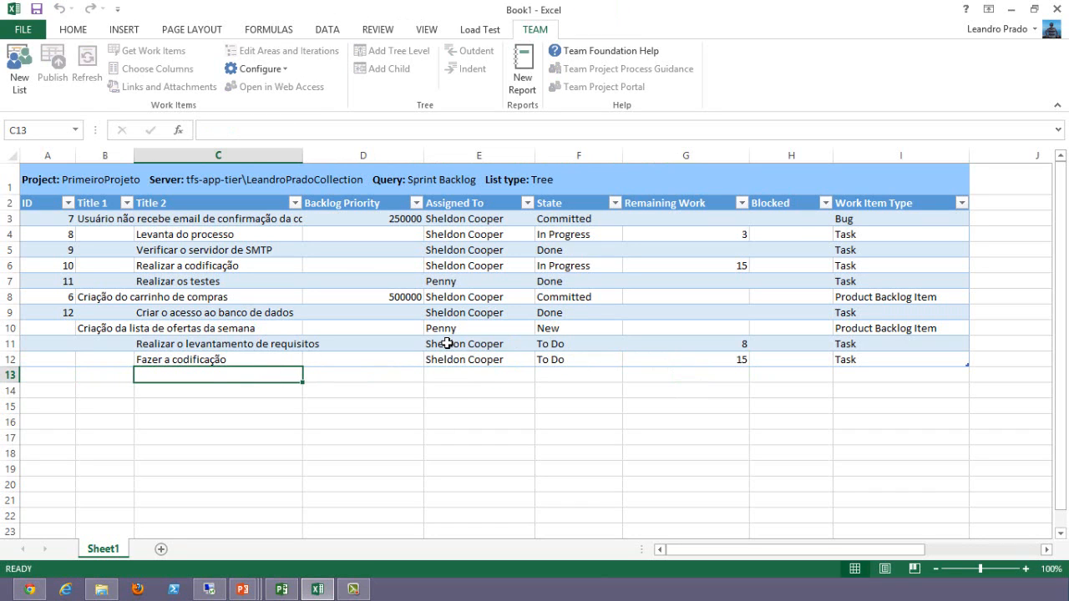
- Add a third child item titled "Realizar os testes de integração" under Title 2 in row 13
{"action": "type", "text": "Realizar os testes de integração"}
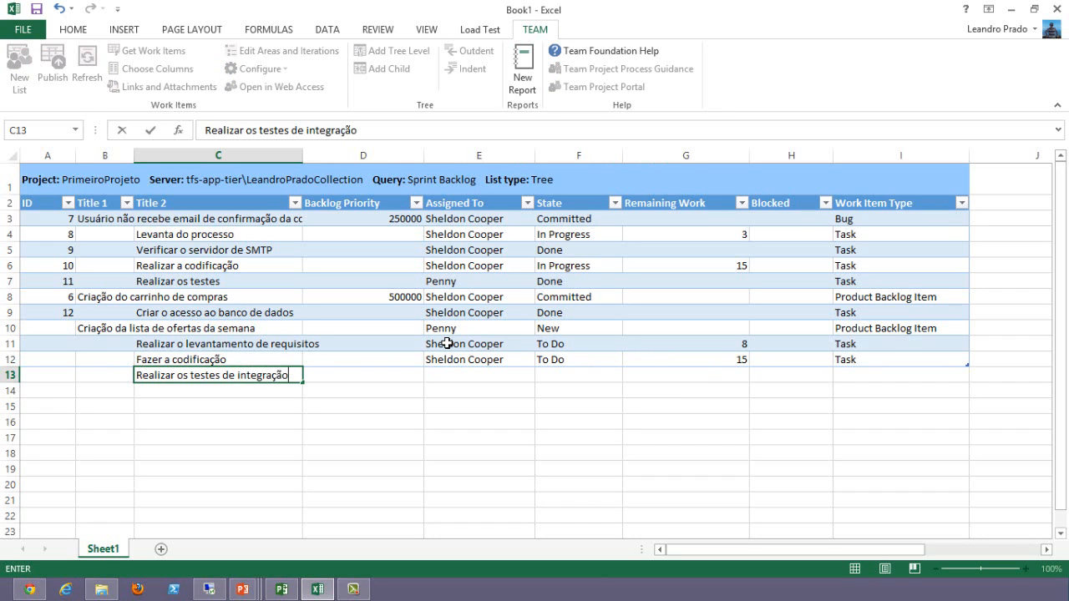
{"action": "key", "text": "Return"}
{"action": "key", "text": "Up"}
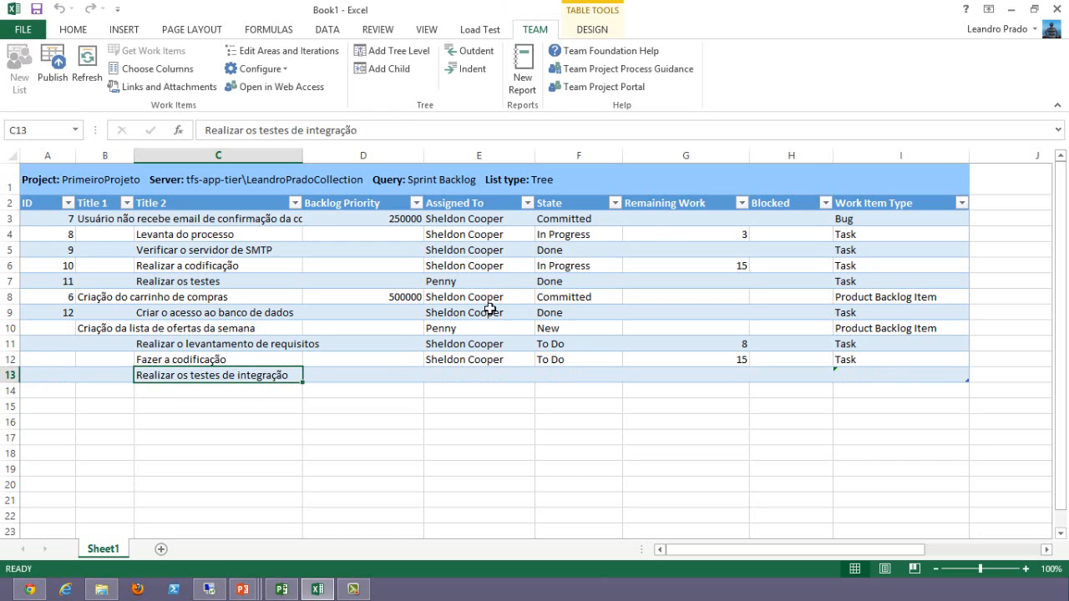
- Set the work item type of the "Realizar os testes de integração" entry in row 13 to Task
{"action": "left_click", "coordinate": [955, 377]}
{"action": "left_click", "coordinate": [957, 376]}
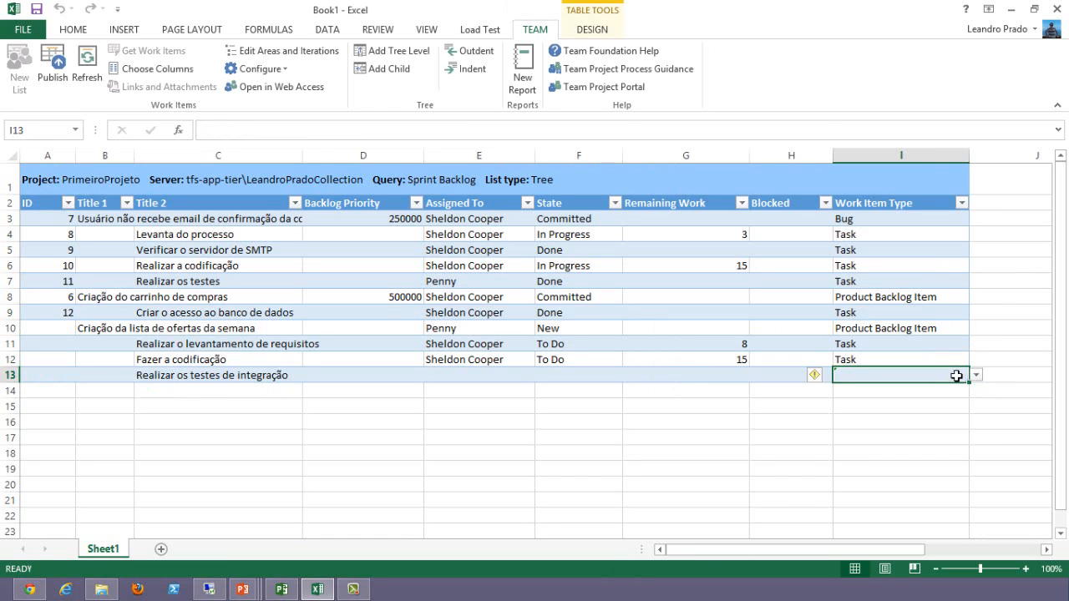
{"action": "left_click", "coordinate": [975, 376]}
{"action": "scroll", "coordinate": [979, 451], "scroll_direction": "down", "scroll_amount": 1}
{"action": "left_click", "coordinate": [877, 458]}
- Assign the "Realizar os testes de integração" task to the same team member as the "Fazer a codificação" task
{"action": "left_click", "coordinate": [689, 377]}
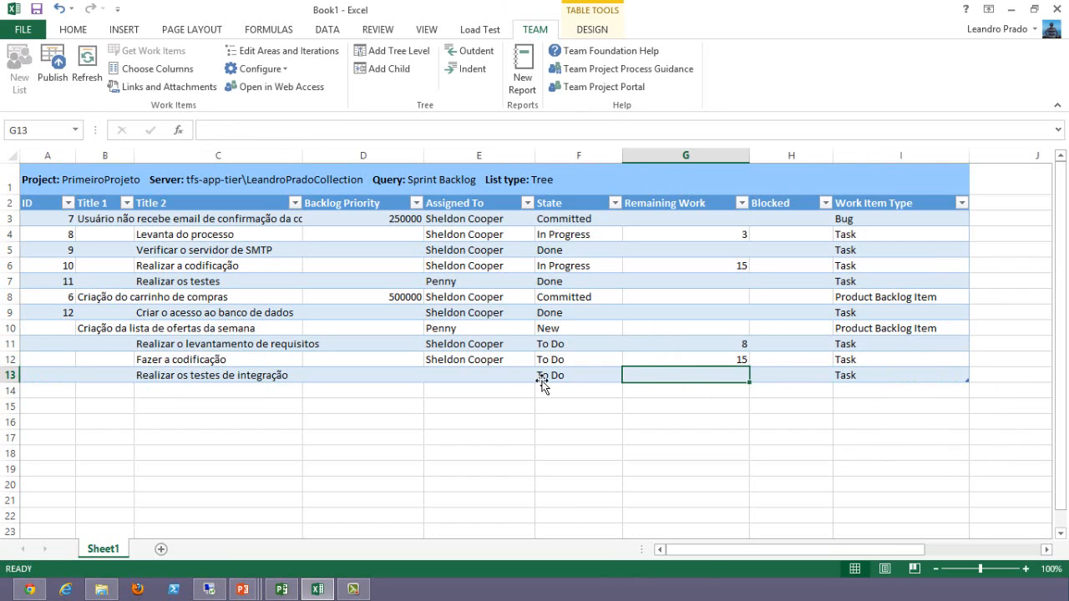
{"action": "left_click", "coordinate": [499, 375]}
{"action": "type", "text": "sheldon Cooper"}
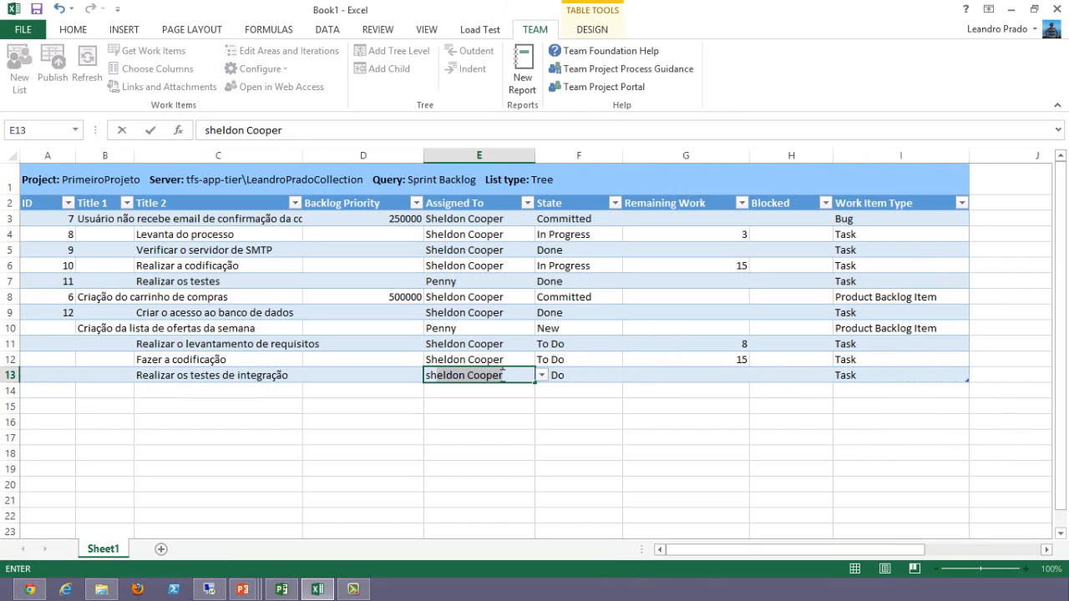
{"action": "key", "text": "Return"}
- Set the Remaining Work of the "Realizar os testes de integração" task to 6
{"action": "left_click", "coordinate": [683, 374]}
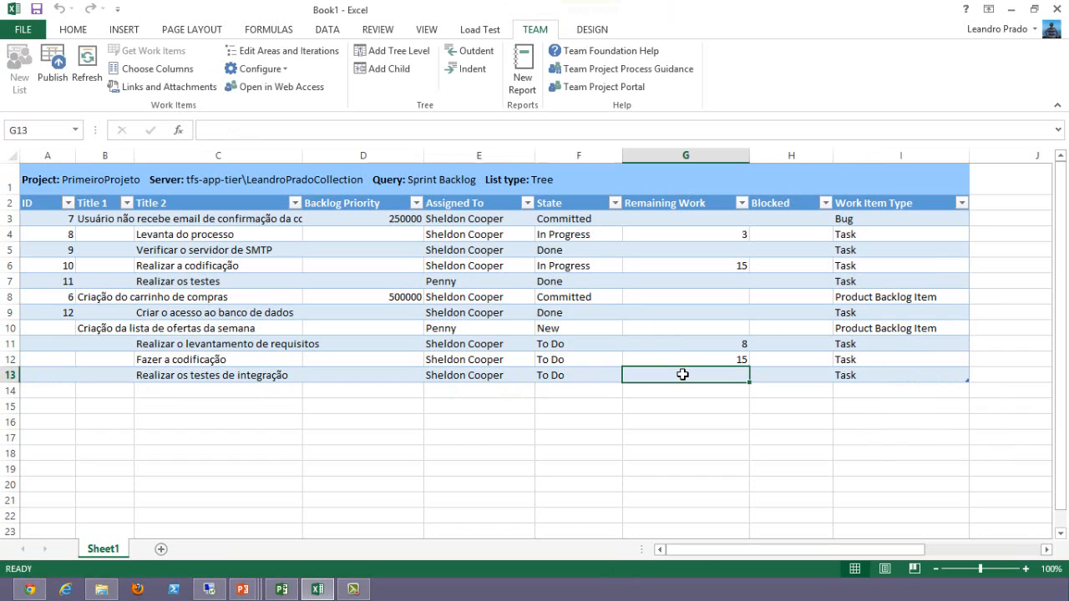
{"action": "type", "text": "6"}
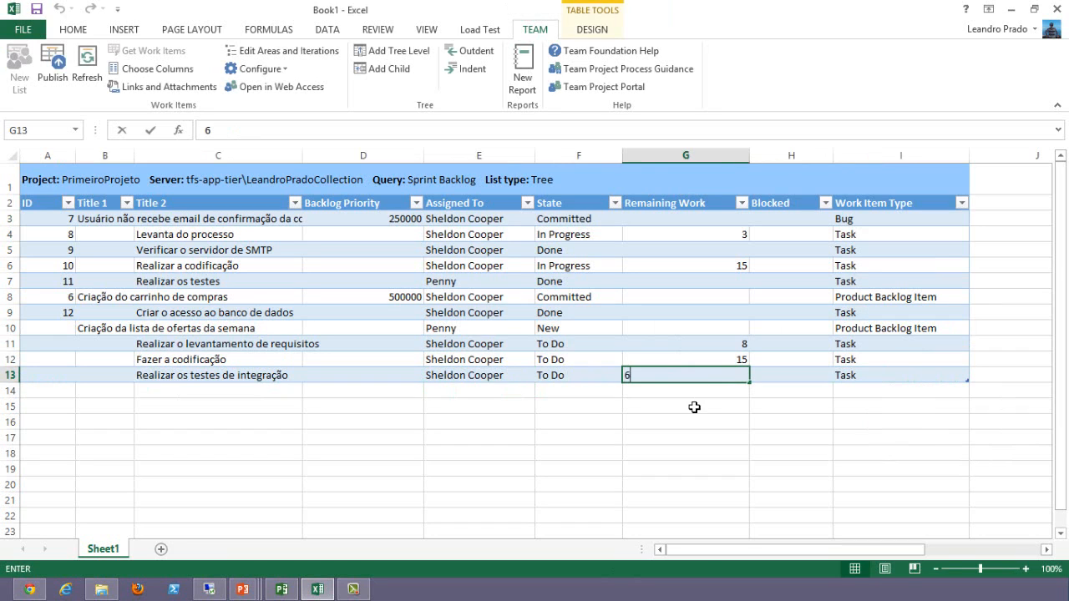
{"action": "left_click", "coordinate": [680, 355]}
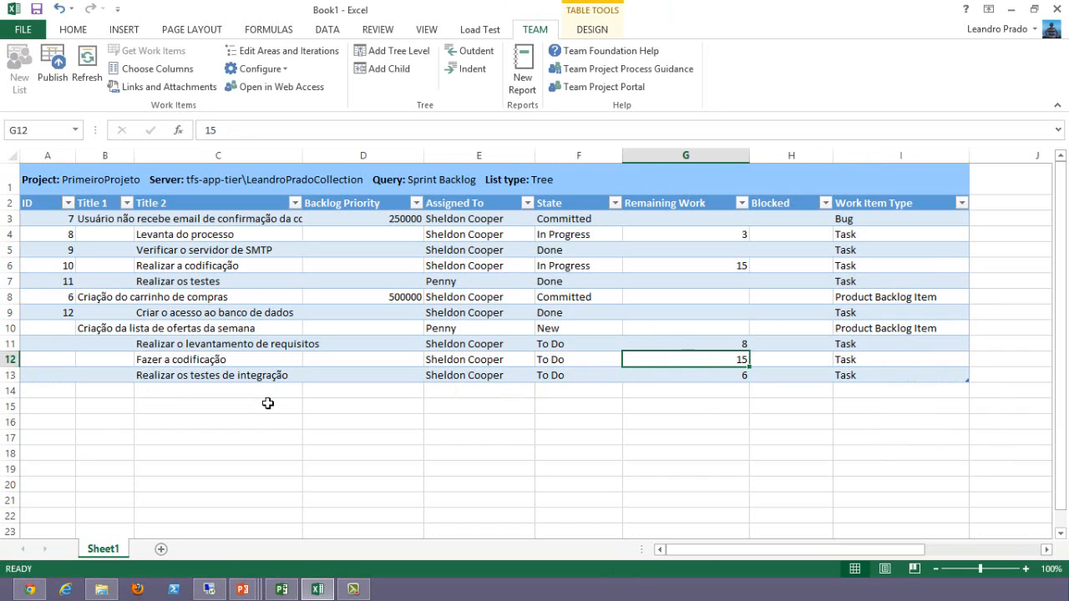
{"action": "left_click", "coordinate": [68, 332]}
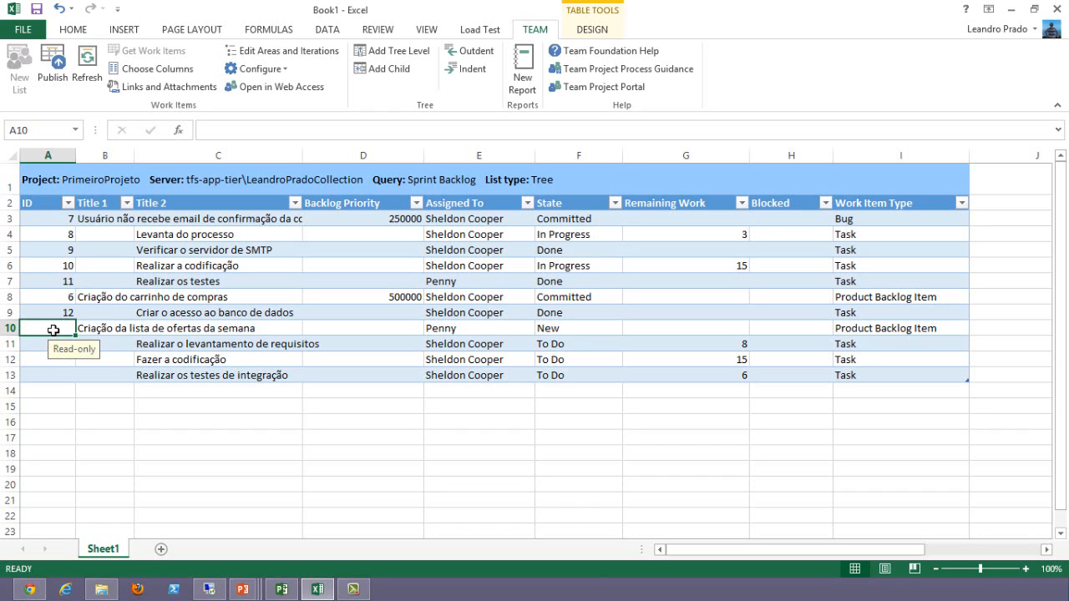
{"action": "left_click", "coordinate": [200, 344]}
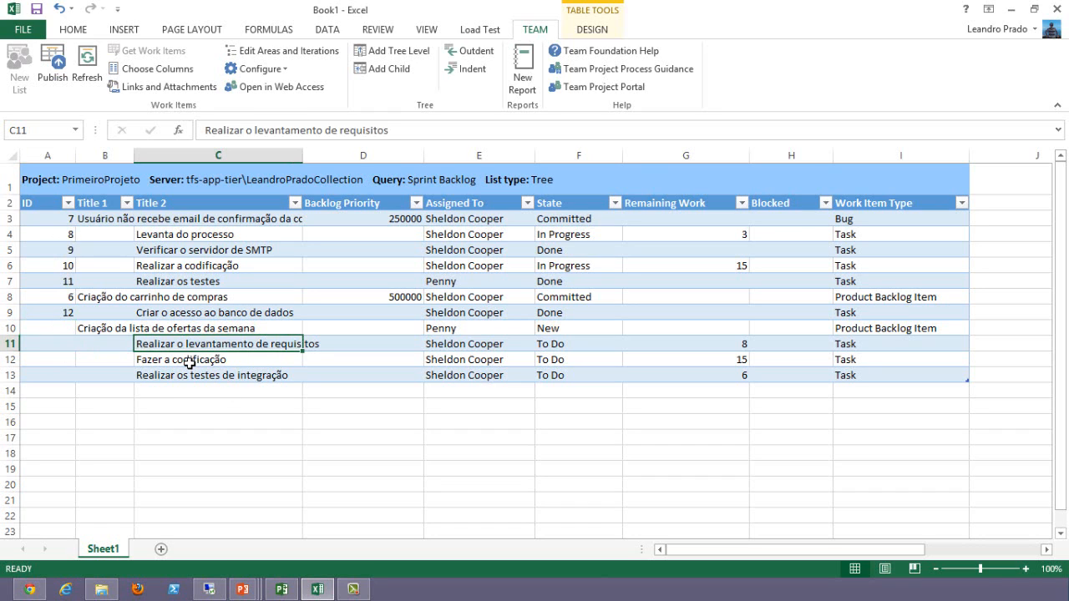
{"action": "left_click", "coordinate": [191, 361]}
{"action": "key", "text": "Up"}
{"action": "key", "text": "Up"}
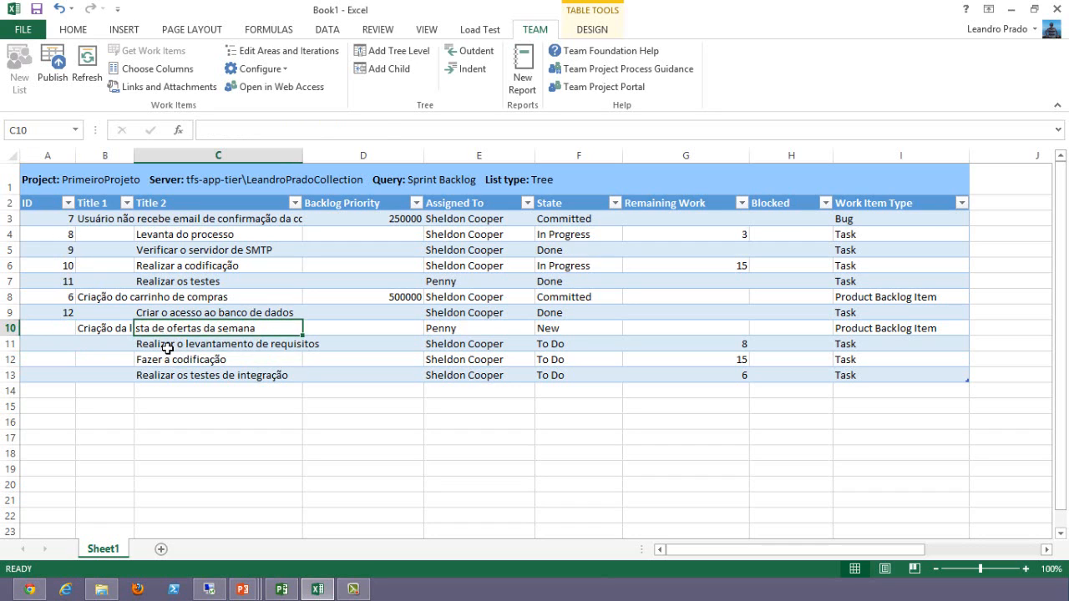
- Publish the new product backlog item and its three child tasks to Team Foundation Server
{"action": "left_click", "coordinate": [167, 348]}
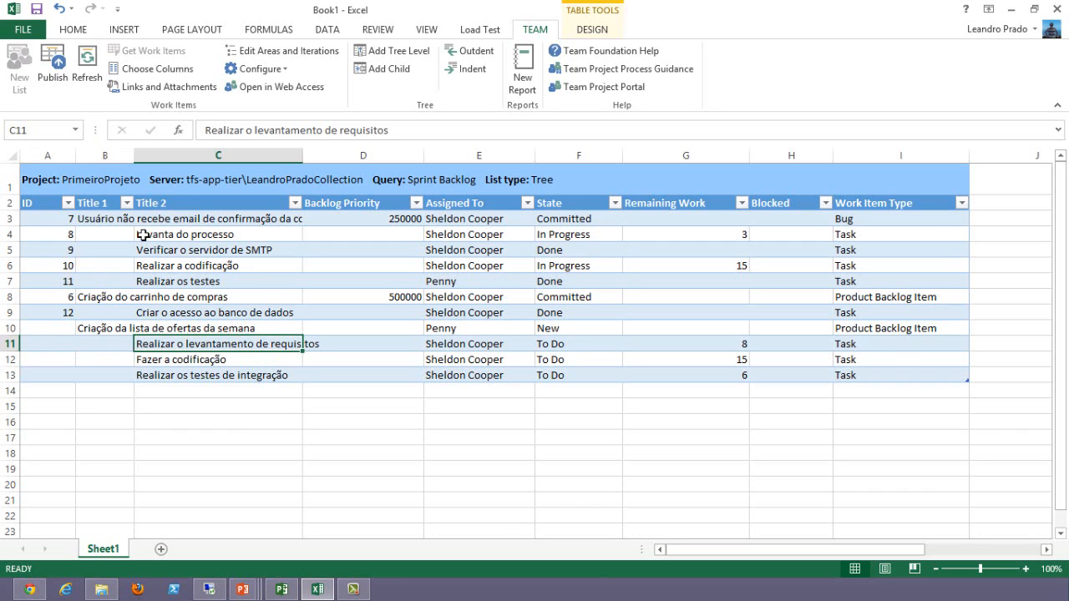
{"action": "left_click", "coordinate": [54, 72]}
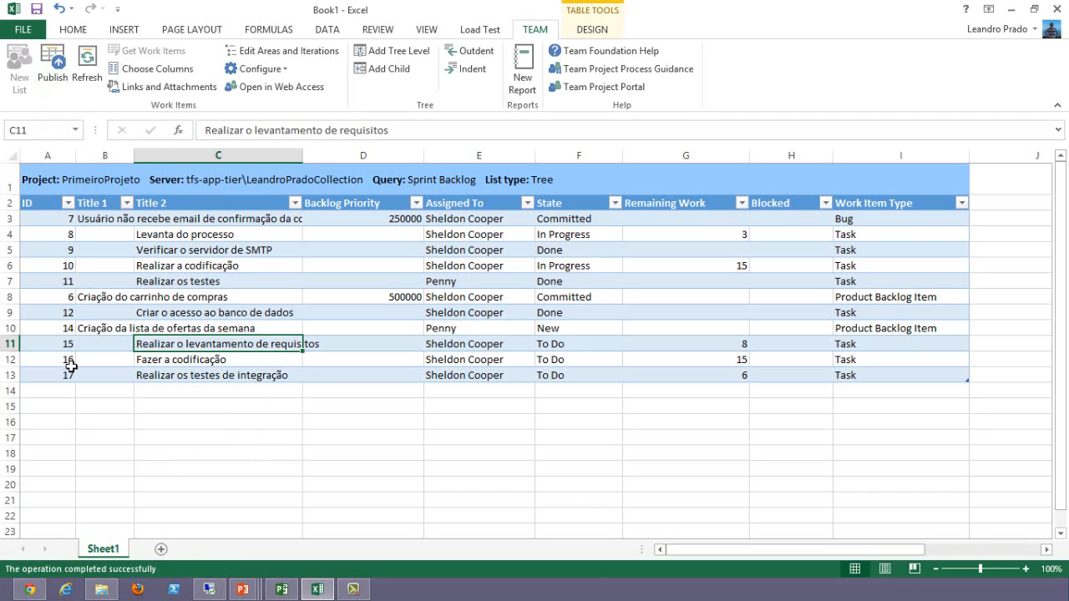
- Review the IDs in rows 10 to 13 and the titles of the three published child tasks
{"action": "left_click_drag", "start_coordinate": [64, 328], "coordinate": [70, 374]}
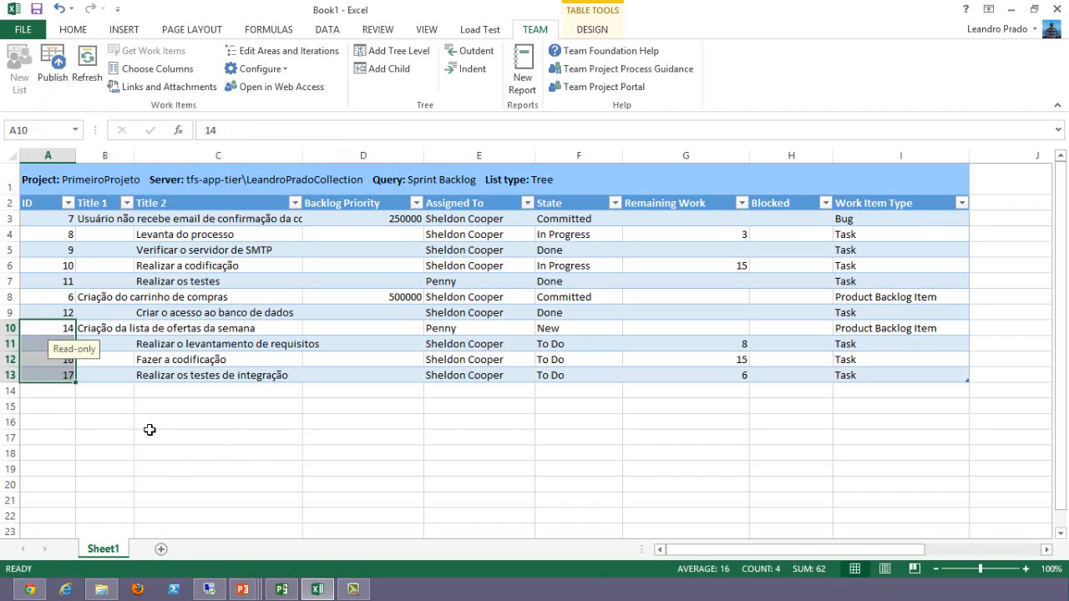
{"action": "left_click", "coordinate": [186, 282]}
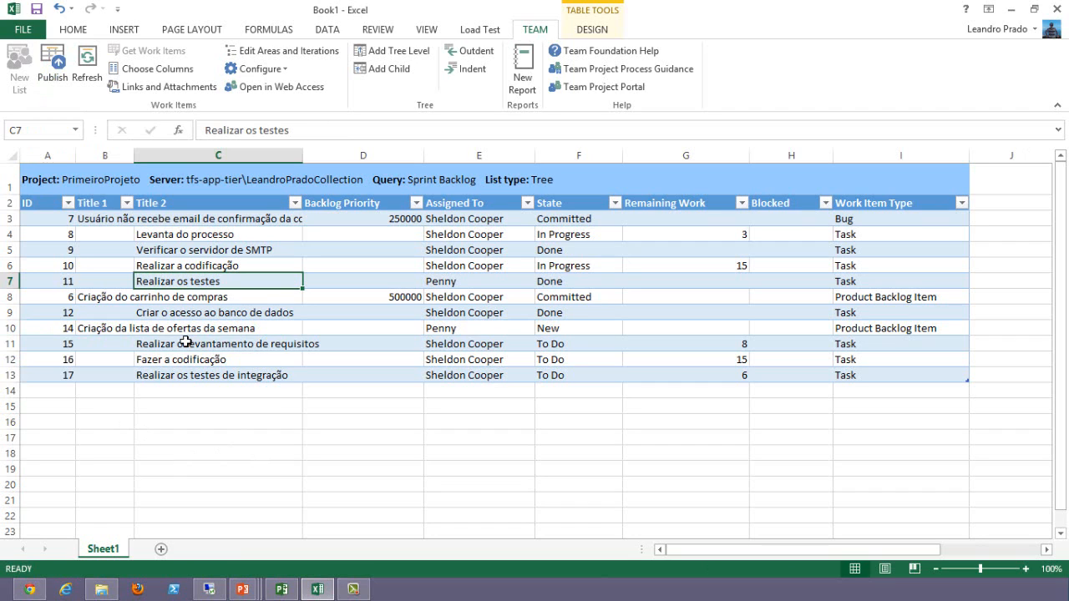
{"action": "left_click_drag", "start_coordinate": [185, 346], "coordinate": [181, 375]}
{"action": "left_click", "coordinate": [197, 344]}
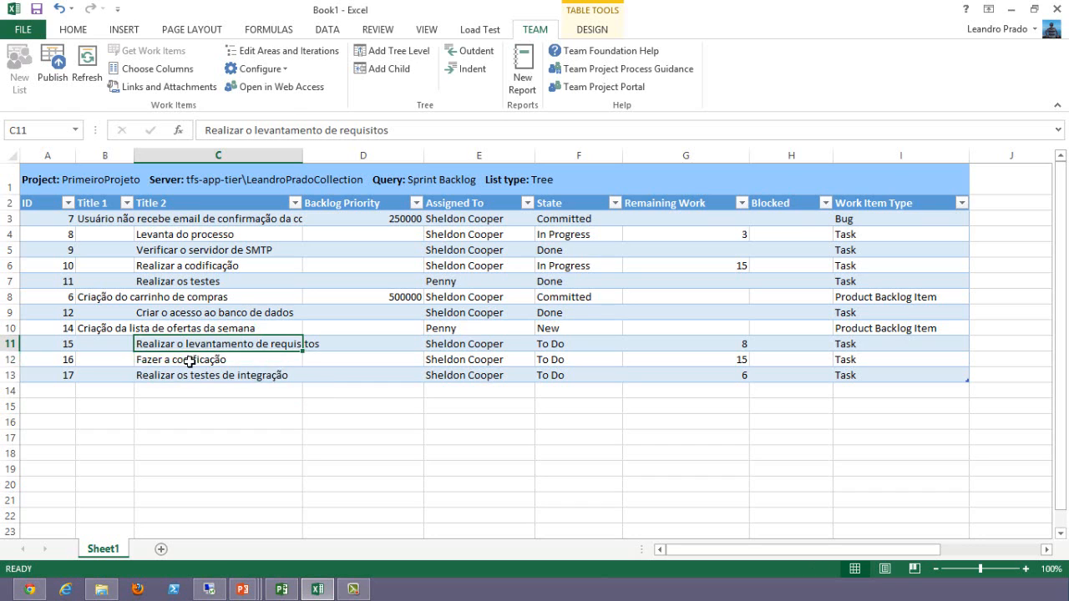
{"action": "left_click", "coordinate": [190, 361]}
{"action": "left_click", "coordinate": [189, 374]}
{"action": "left_click", "coordinate": [191, 344]}
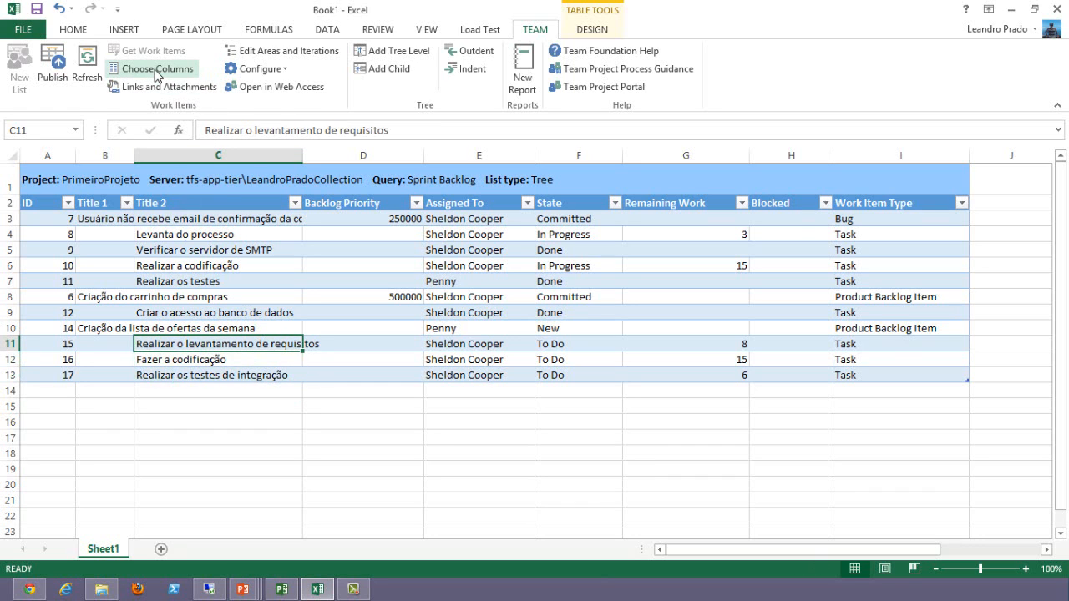
- Add the Iteration Path (Required) column to the work item list
{"action": "left_click", "coordinate": [190, 69]}
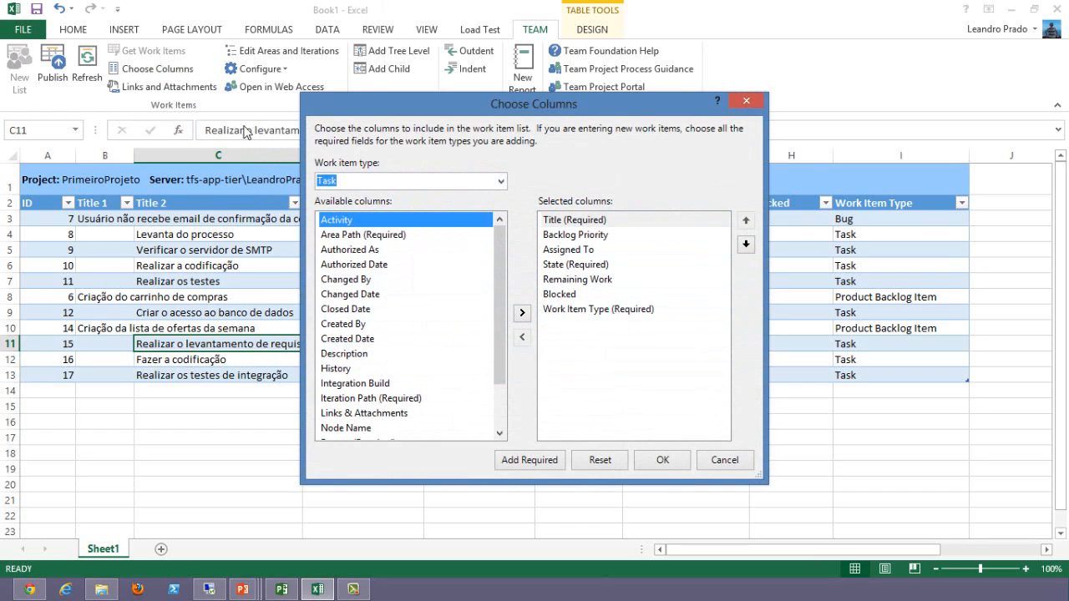
{"action": "left_click", "coordinate": [377, 252]}
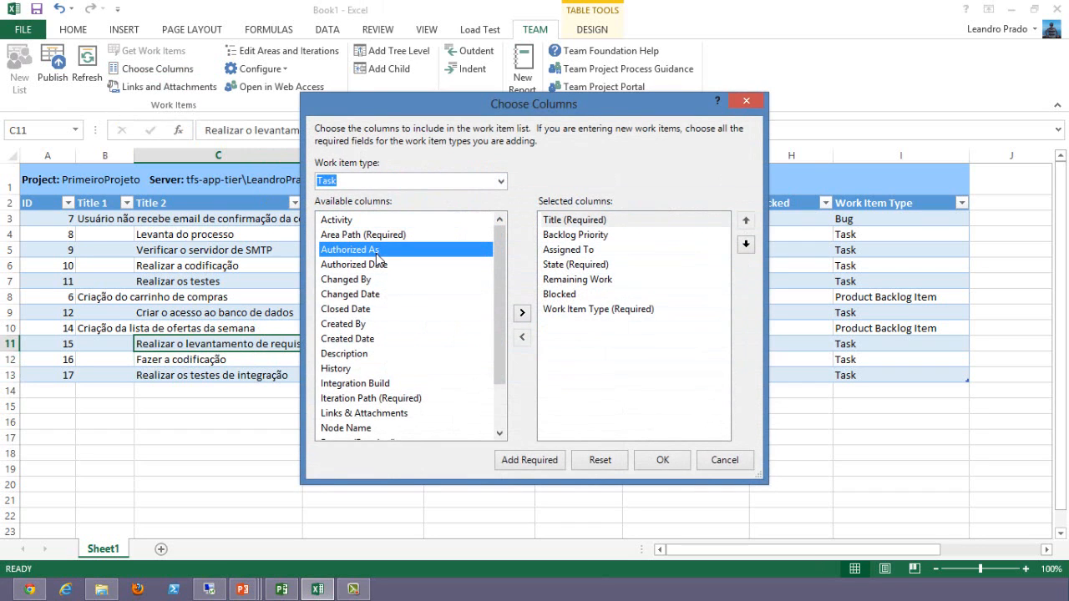
{"action": "key", "text": "i"}
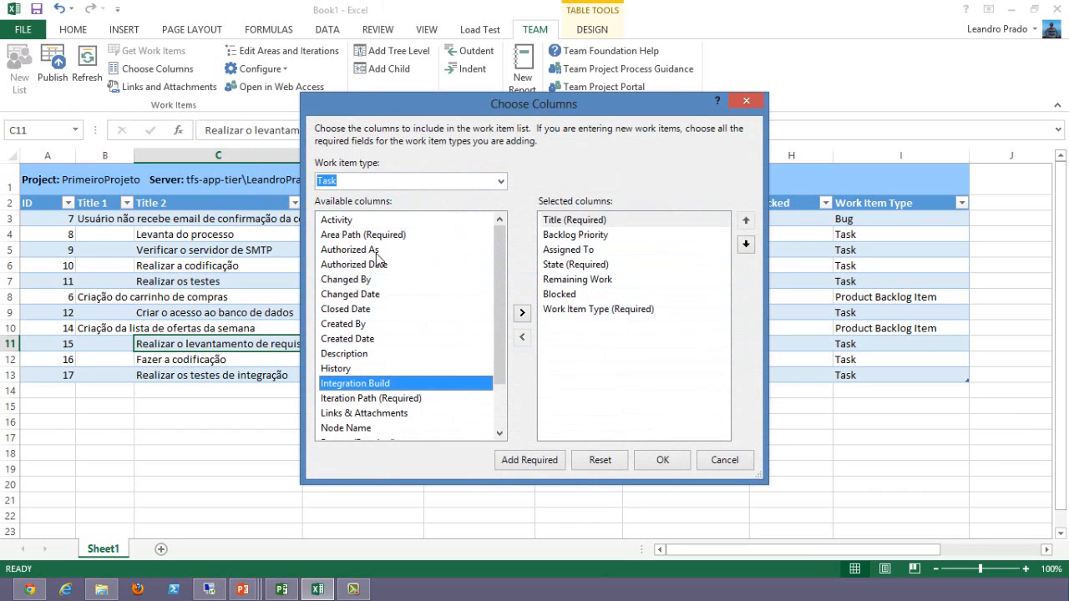
{"action": "left_click", "coordinate": [386, 399]}
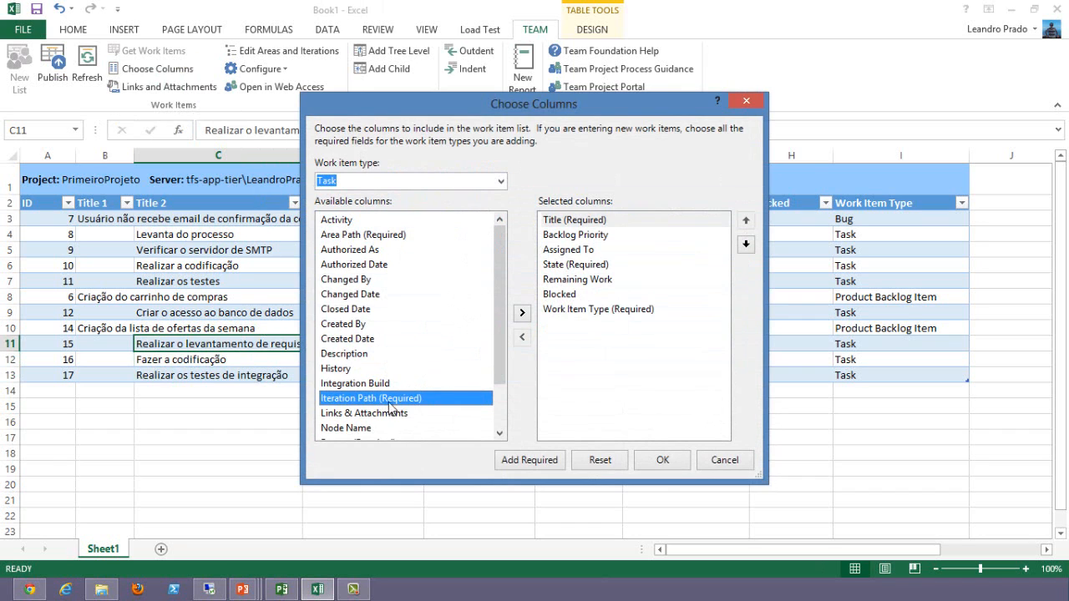
{"action": "left_click", "coordinate": [522, 315]}
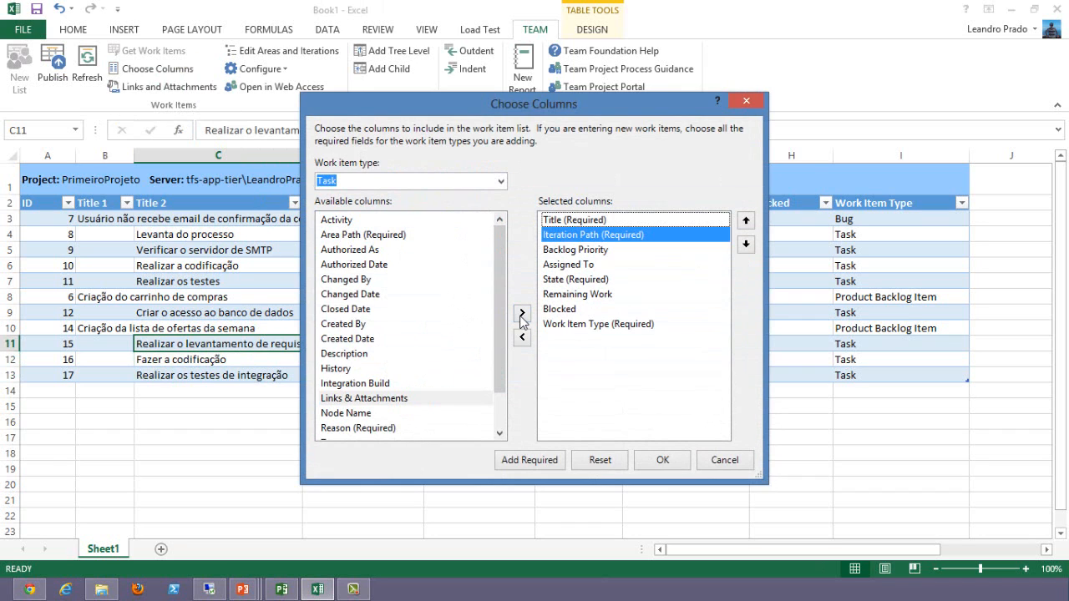
{"action": "left_click", "coordinate": [672, 460]}
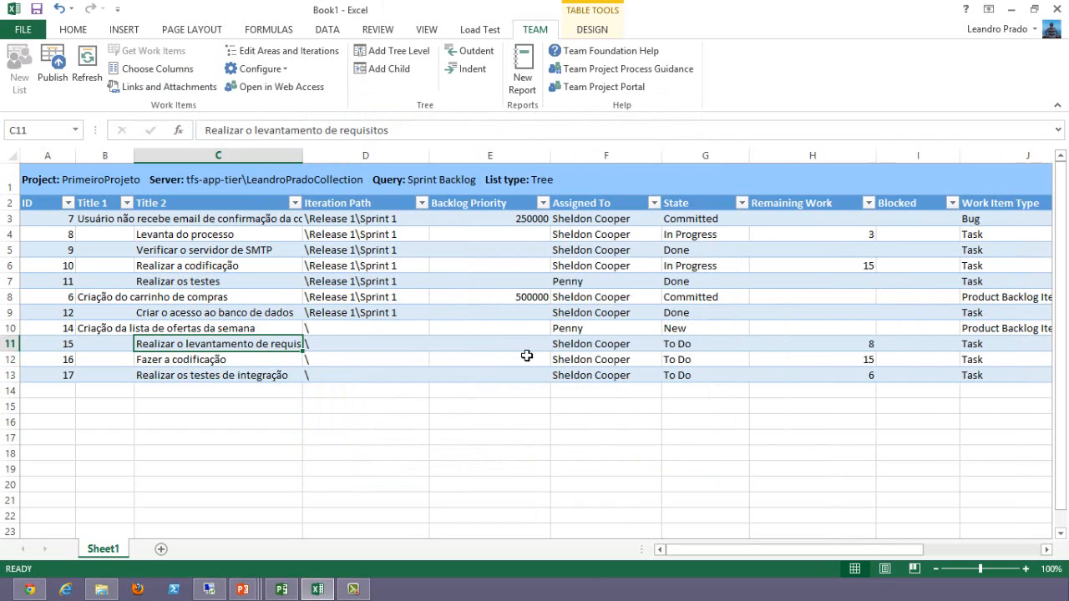
- Set the Iteration Path of the "Criação da lista de ofertas da semana" backlog item to \Release 1\Sprint 1
{"action": "left_click", "coordinate": [154, 329]}
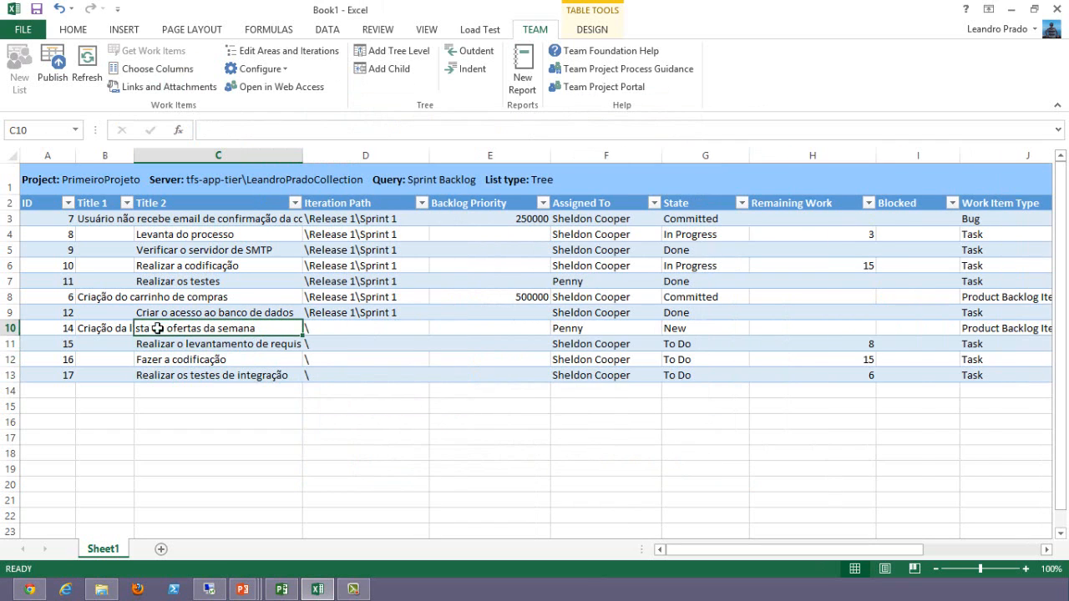
{"action": "left_click", "coordinate": [109, 328]}
{"action": "left_click", "coordinate": [327, 328]}
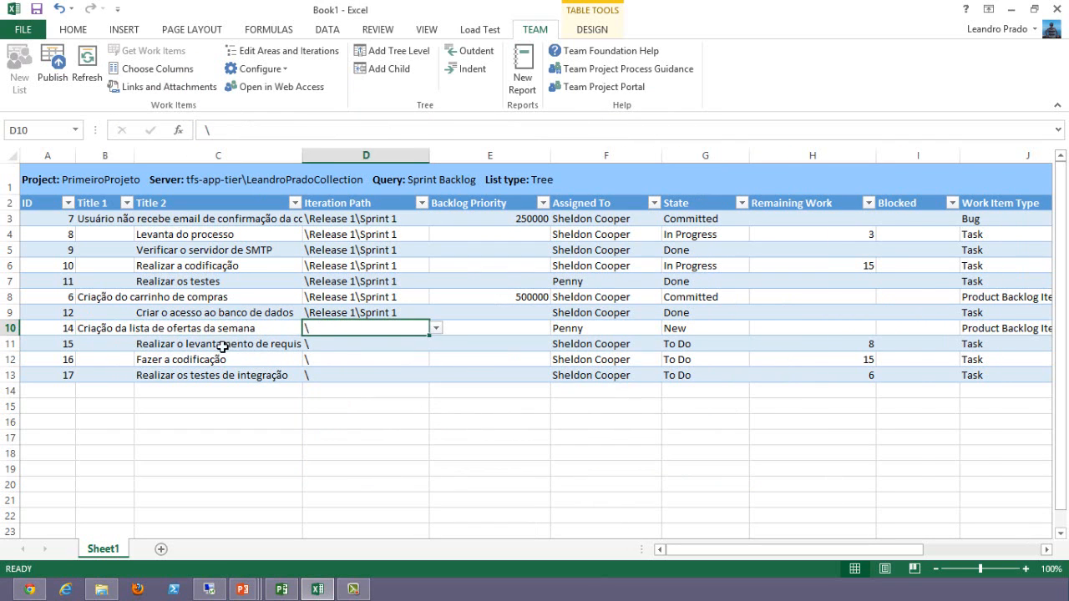
{"action": "left_click_drag", "start_coordinate": [220, 344], "coordinate": [223, 370]}
{"action": "left_click", "coordinate": [326, 328]}
{"action": "left_click", "coordinate": [434, 329]}
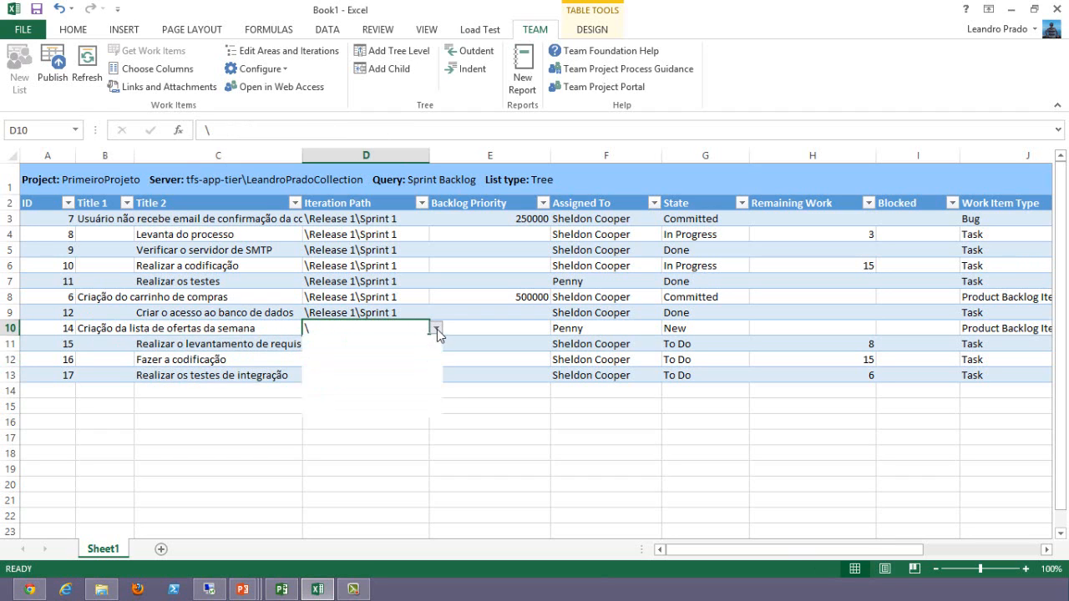
{"action": "left_click", "coordinate": [392, 363]}
- Set the Iteration Path of the three child tasks in rows 11 to 13 to \Release 1\Sprint 1 and publish the changes
{"action": "left_click", "coordinate": [395, 345]}
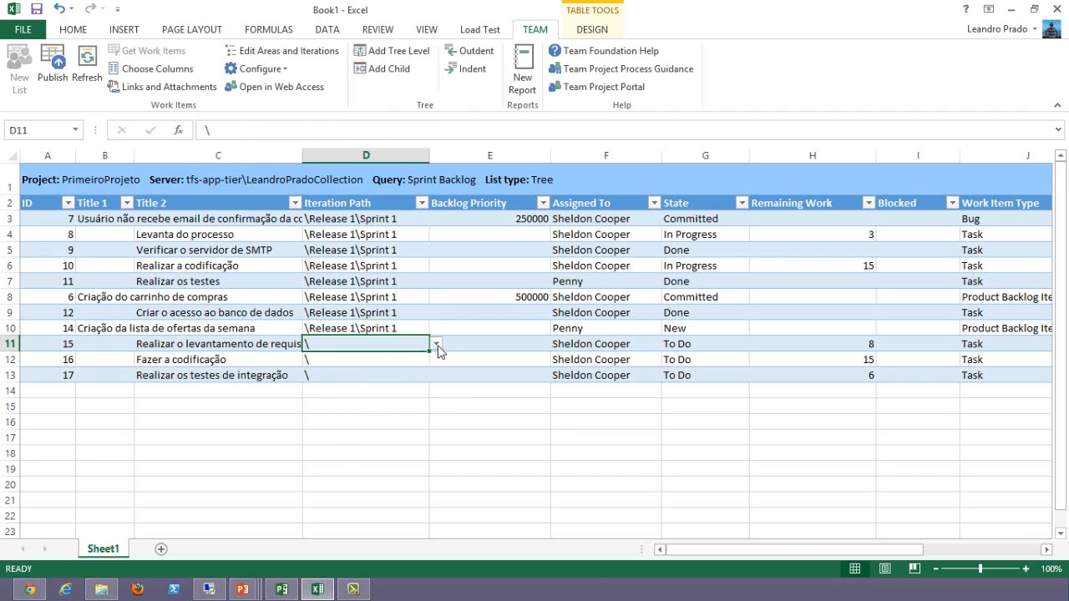
{"action": "left_click", "coordinate": [435, 344]}
{"action": "left_click", "coordinate": [389, 376]}
{"action": "left_click", "coordinate": [397, 359]}
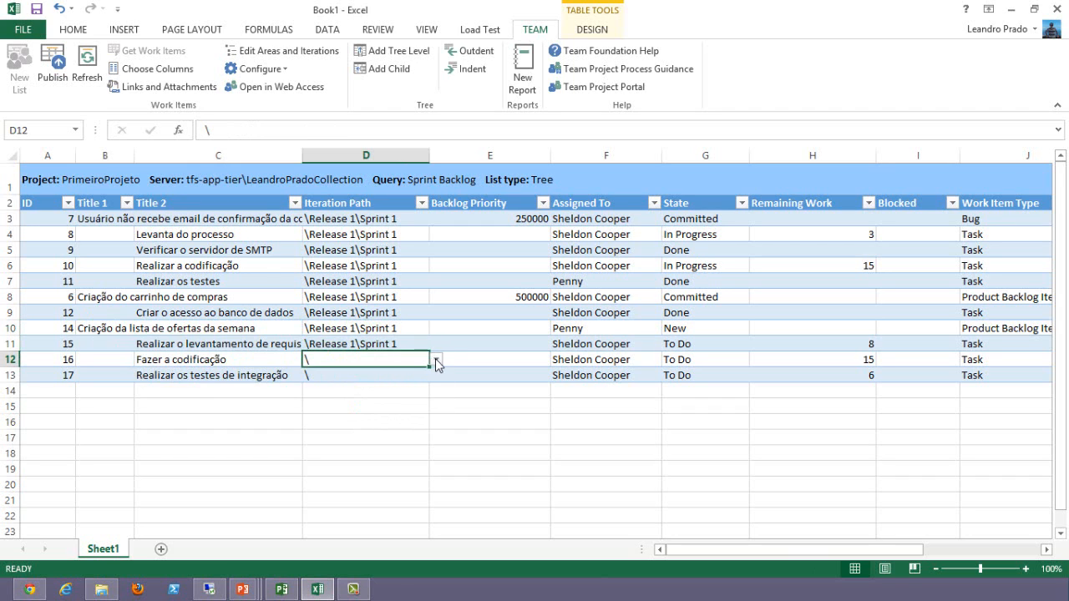
{"action": "left_click", "coordinate": [435, 359]}
{"action": "left_click", "coordinate": [389, 393]}
{"action": "left_click", "coordinate": [389, 375]}
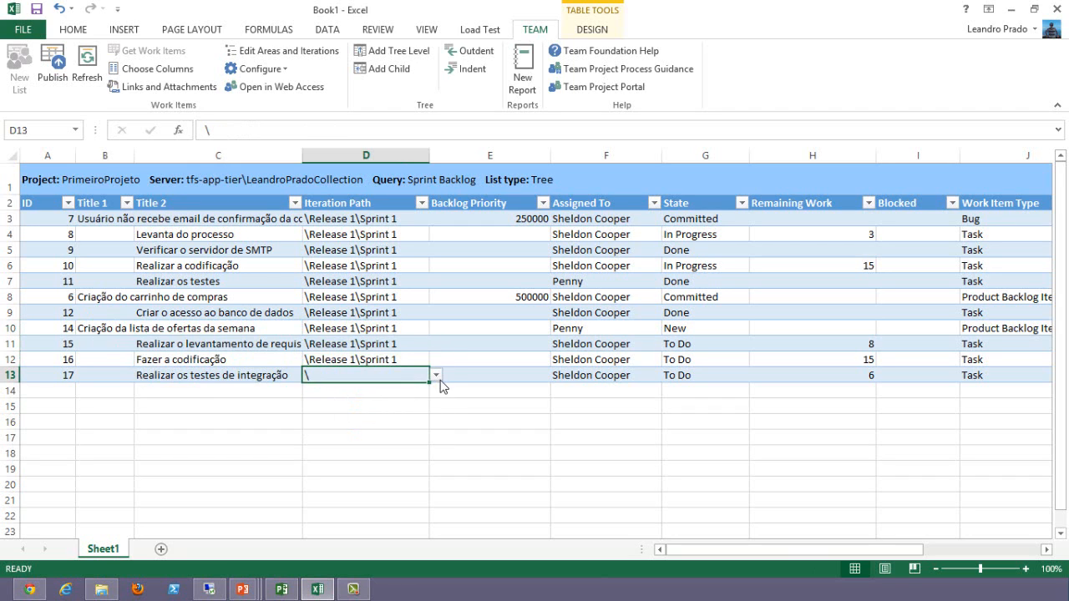
{"action": "left_click", "coordinate": [435, 376]}
{"action": "left_click", "coordinate": [390, 409]}
{"action": "left_click", "coordinate": [425, 356]}
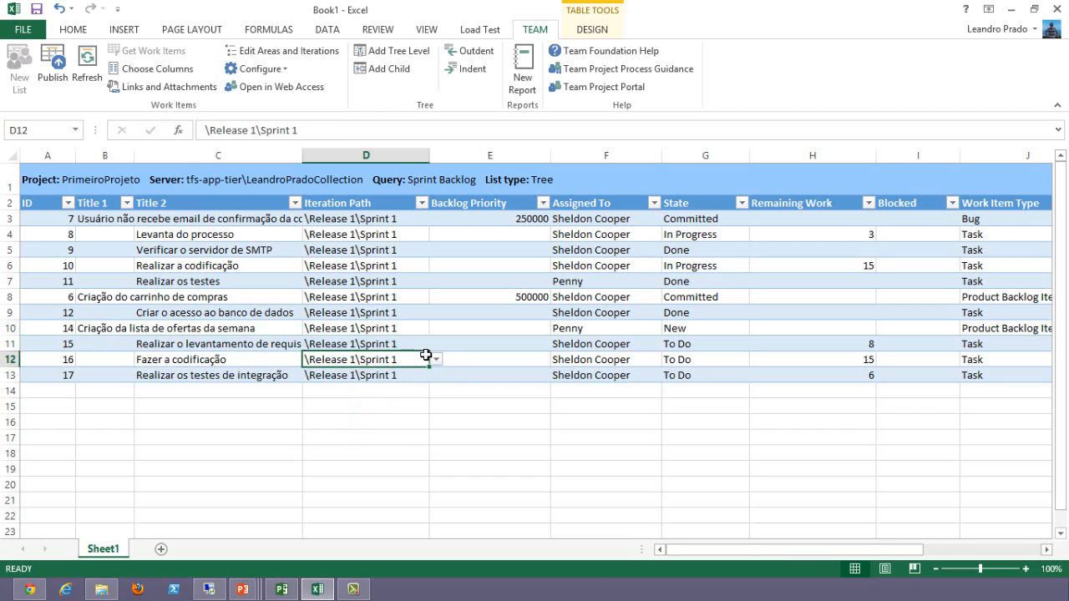
{"action": "left_click", "coordinate": [55, 79]}
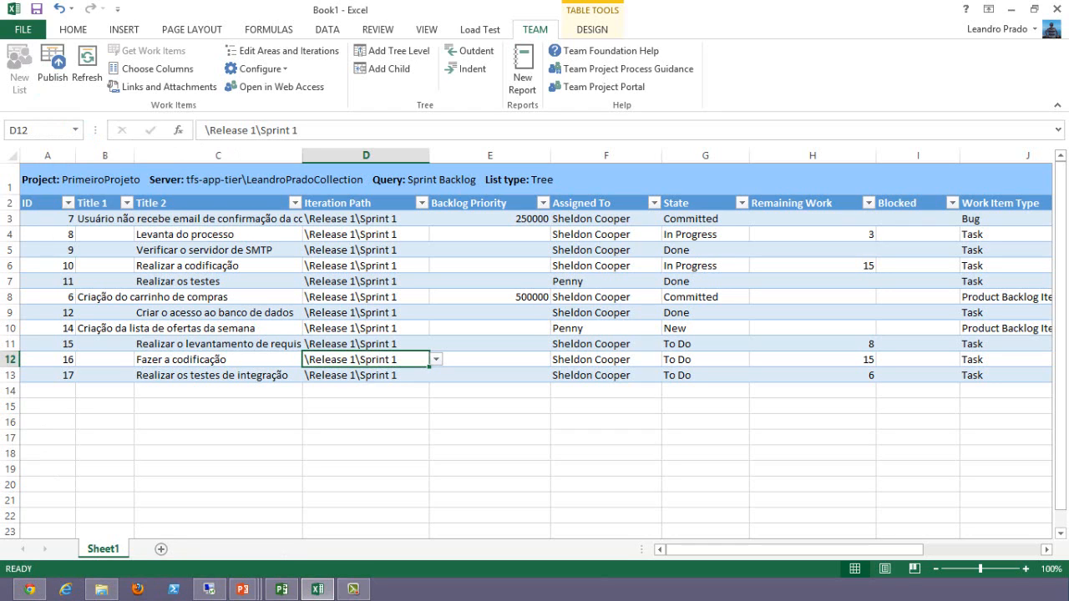
- Switch to Team Foundation Server web access in Chrome and reload the Sprint 1 backlog to check the published item and its child tasks
{"action": "key", "text": "alt+Tab"}
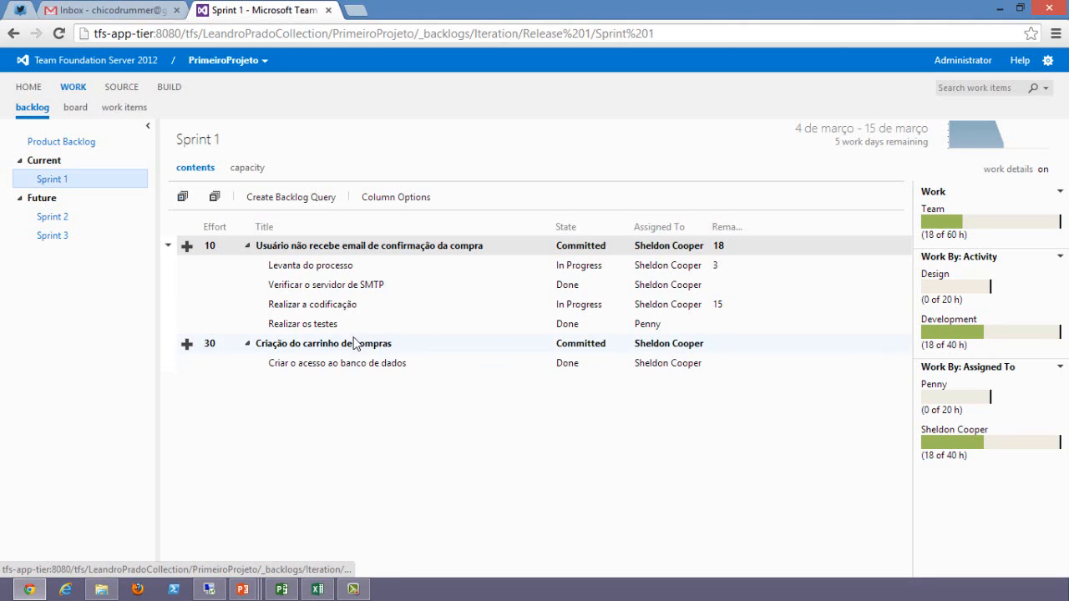
{"action": "left_click", "coordinate": [247, 245]}
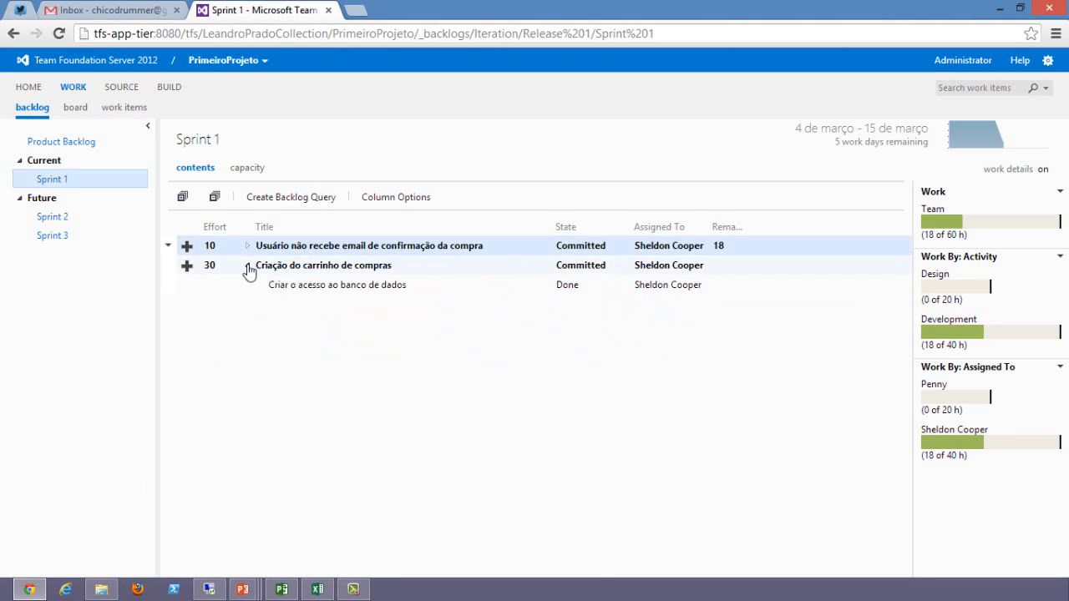
{"action": "left_click", "coordinate": [247, 265]}
{"action": "left_click", "coordinate": [247, 265]}
{"action": "left_click", "coordinate": [247, 246]}
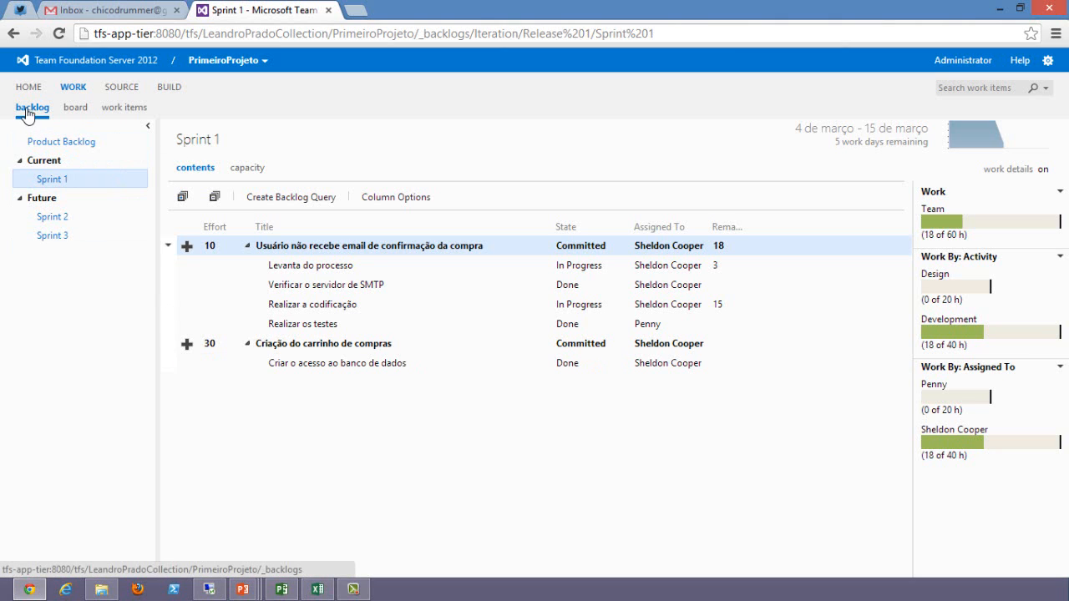
{"action": "left_click", "coordinate": [48, 181]}
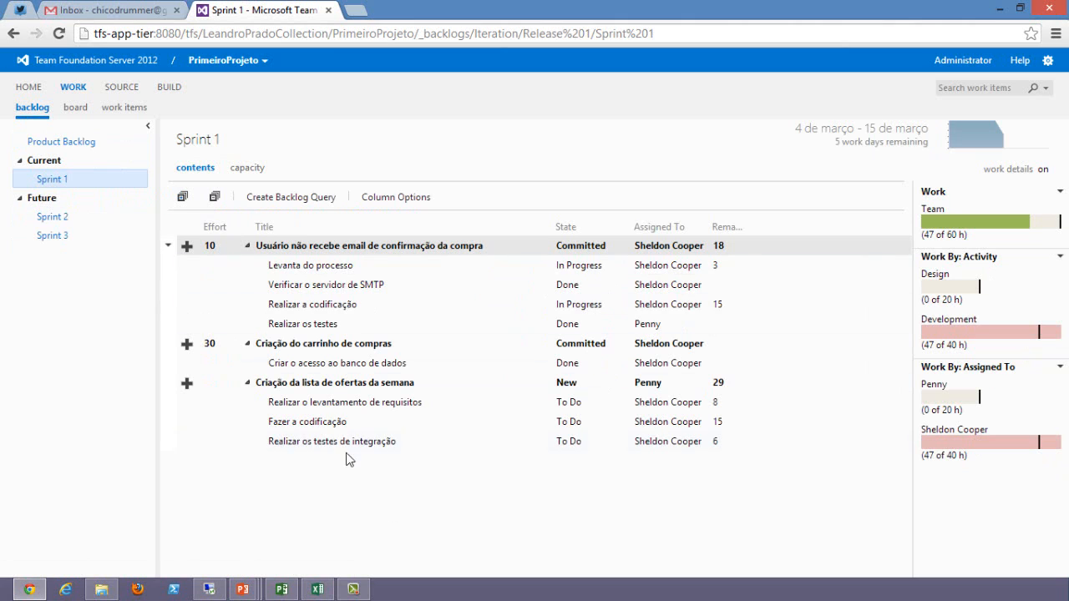
{"action": "left_click", "coordinate": [329, 387]}
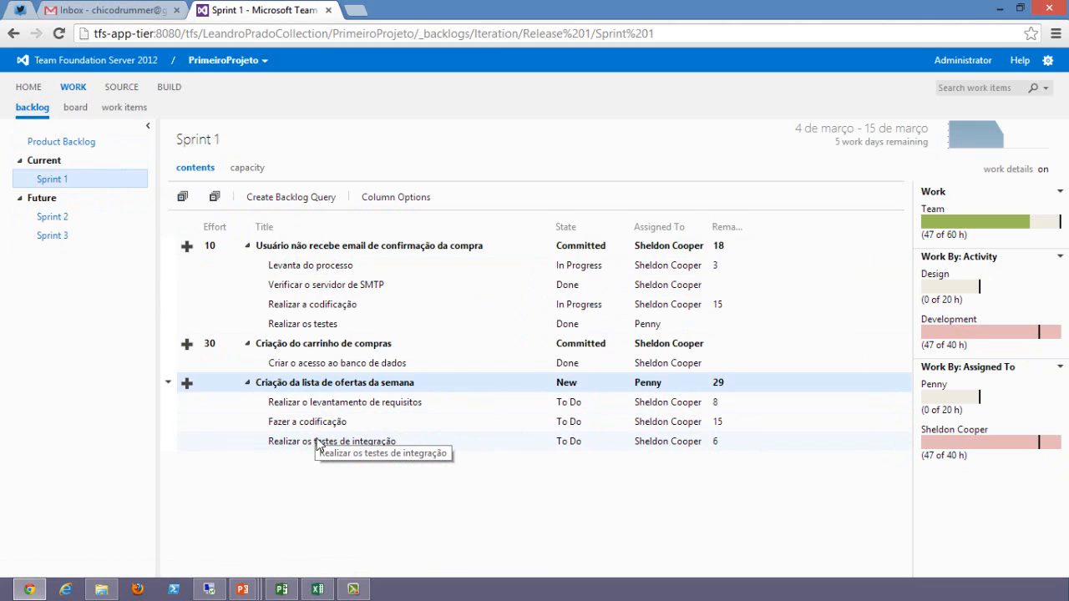
{"action": "key", "text": "Down"}
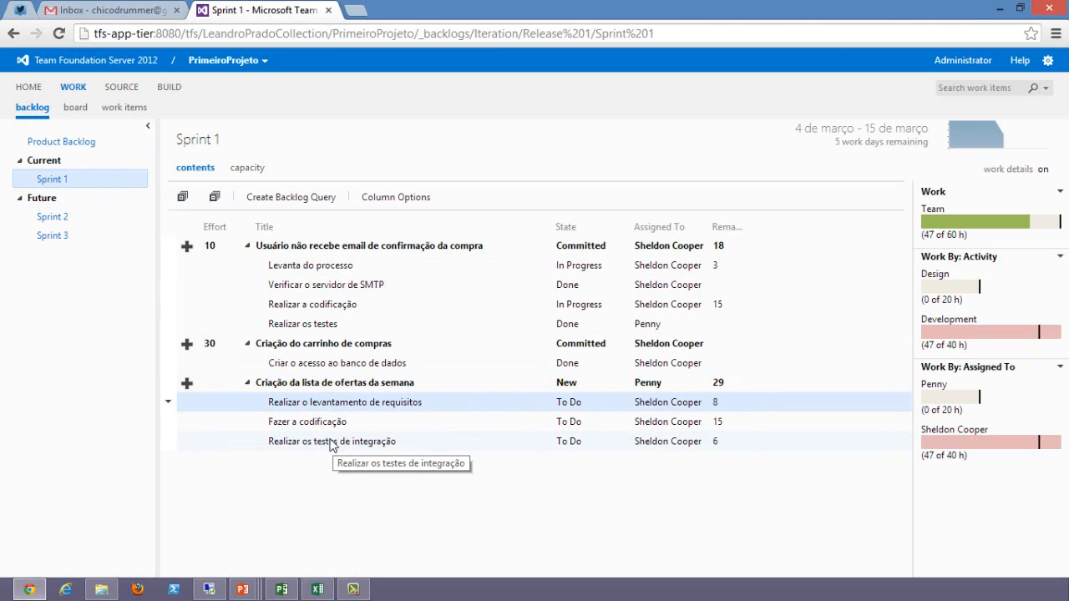
- Set the Remaining Work of the "Realizar o levantamento de requisitos" task to 2 and save it
{"action": "double_click", "coordinate": [414, 403]}
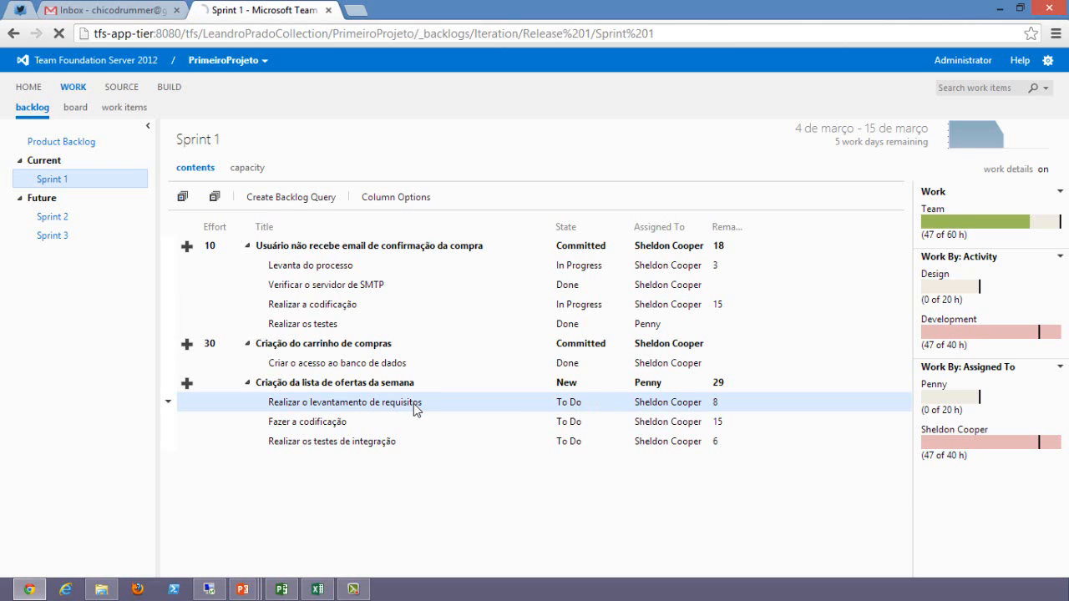
{"action": "double_click", "coordinate": [634, 259]}
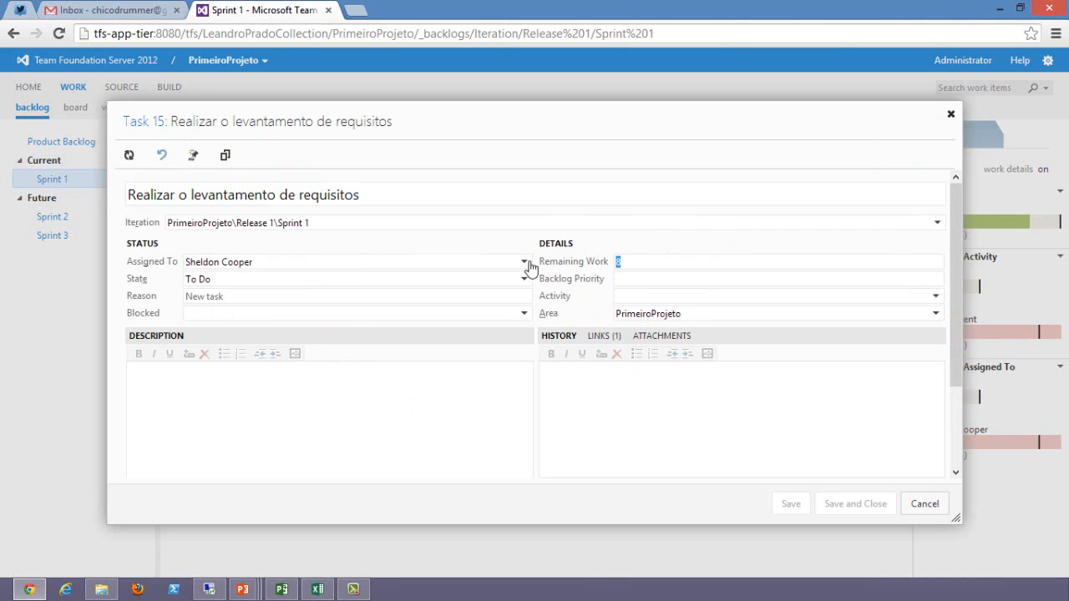
{"action": "type", "text": "2"}
{"action": "left_click", "coordinate": [864, 505]}
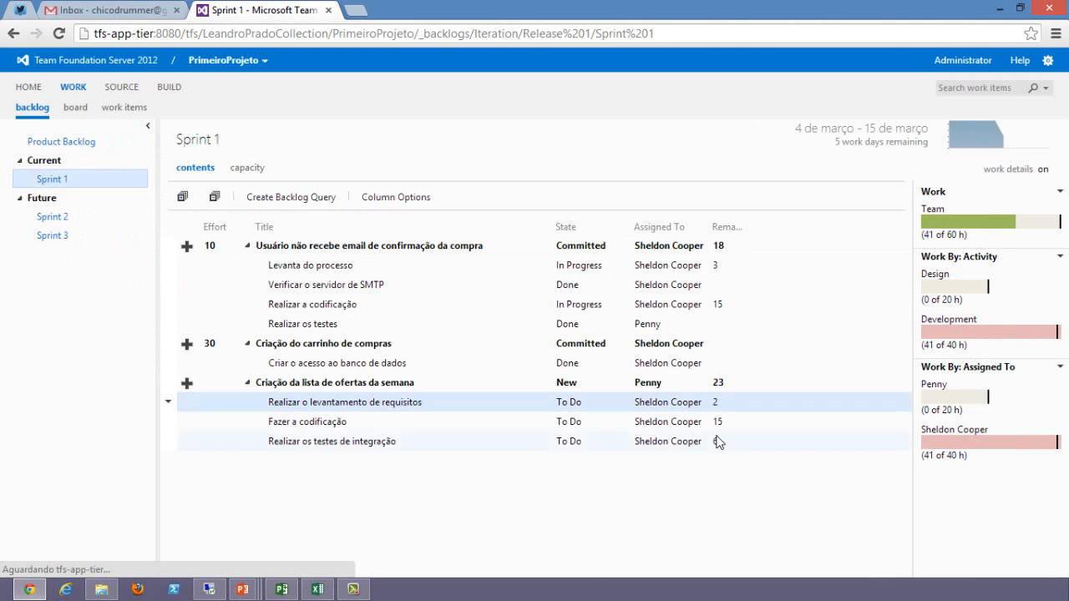
- Set the Remaining Work of the "Fazer a codificação" task to 7 and save it
{"action": "double_click", "coordinate": [707, 403]}
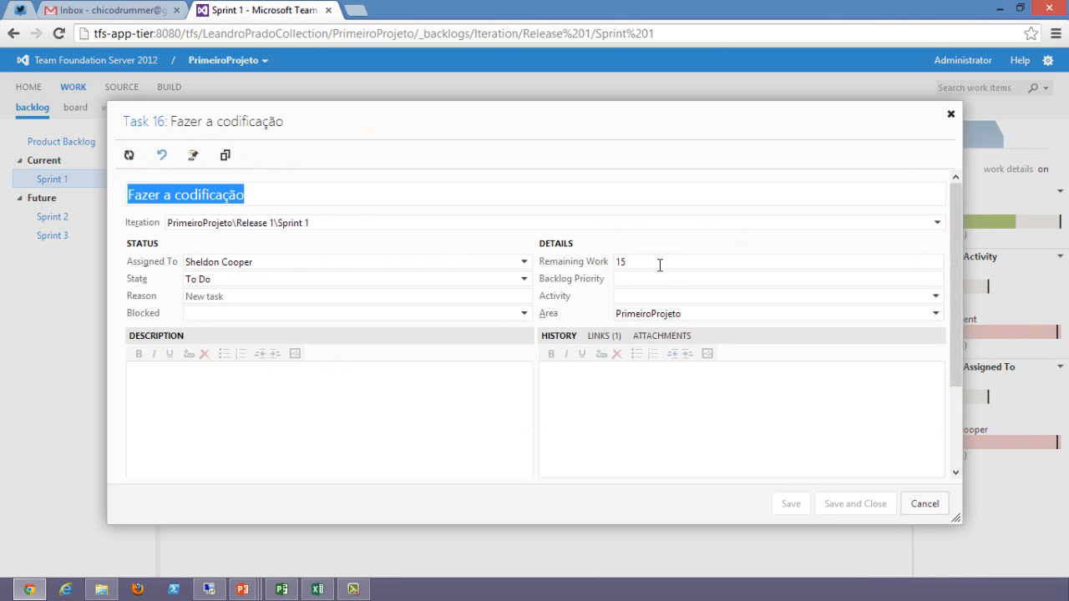
{"action": "double_click", "coordinate": [665, 264]}
{"action": "type", "text": "7"}
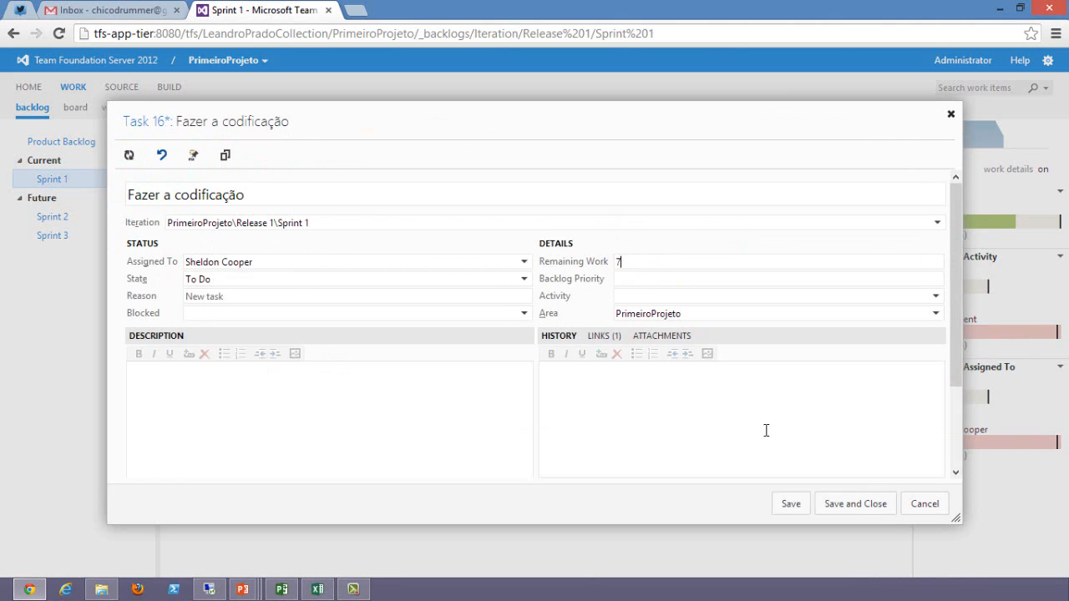
{"action": "left_click", "coordinate": [855, 504]}
- Set the Remaining Work of the "Realizar os testes de integração" task to 1 and save it
{"action": "double_click", "coordinate": [717, 443]}
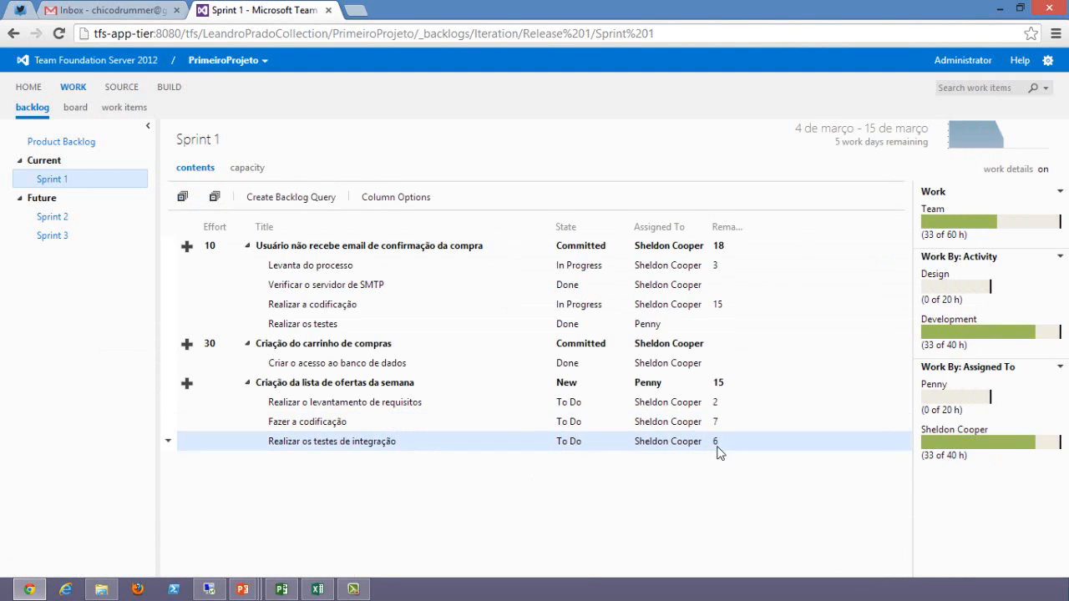
{"action": "double_click", "coordinate": [632, 262]}
{"action": "type", "text": "1"}
{"action": "left_click", "coordinate": [853, 504]}
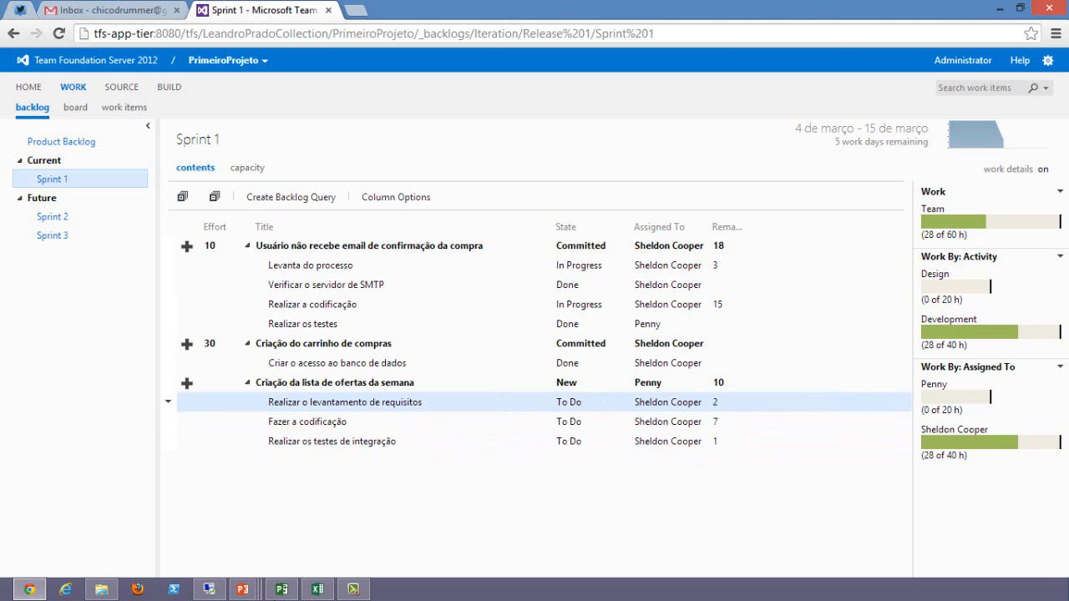
- Switch back to Excel, refresh the work item list from the server and check the Remaining Work of the three child tasks
{"action": "left_click", "coordinate": [318, 589]}
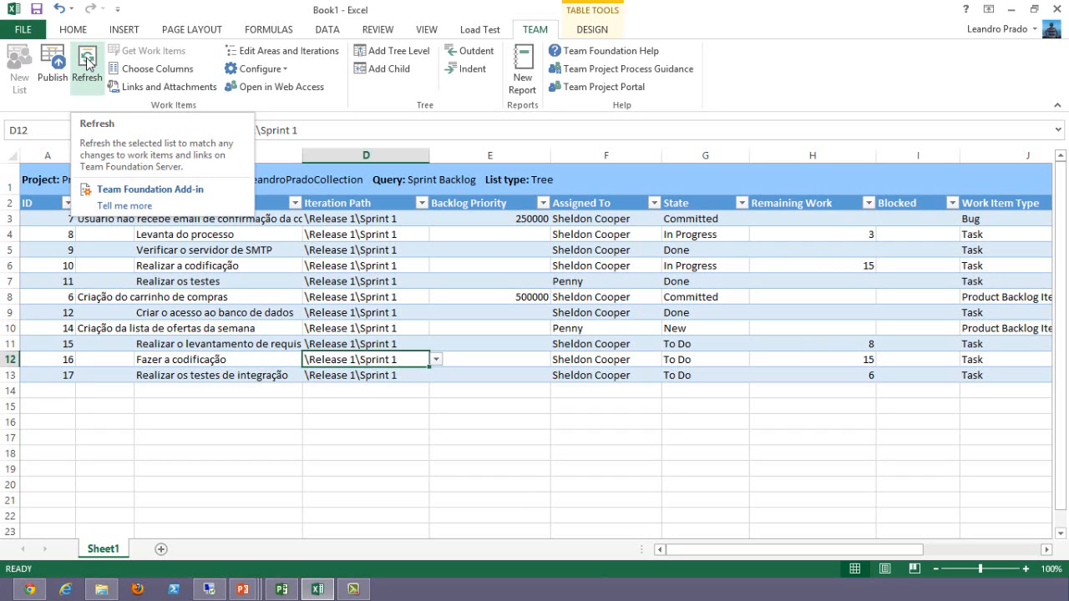
{"action": "left_click_drag", "start_coordinate": [868, 344], "coordinate": [869, 373]}
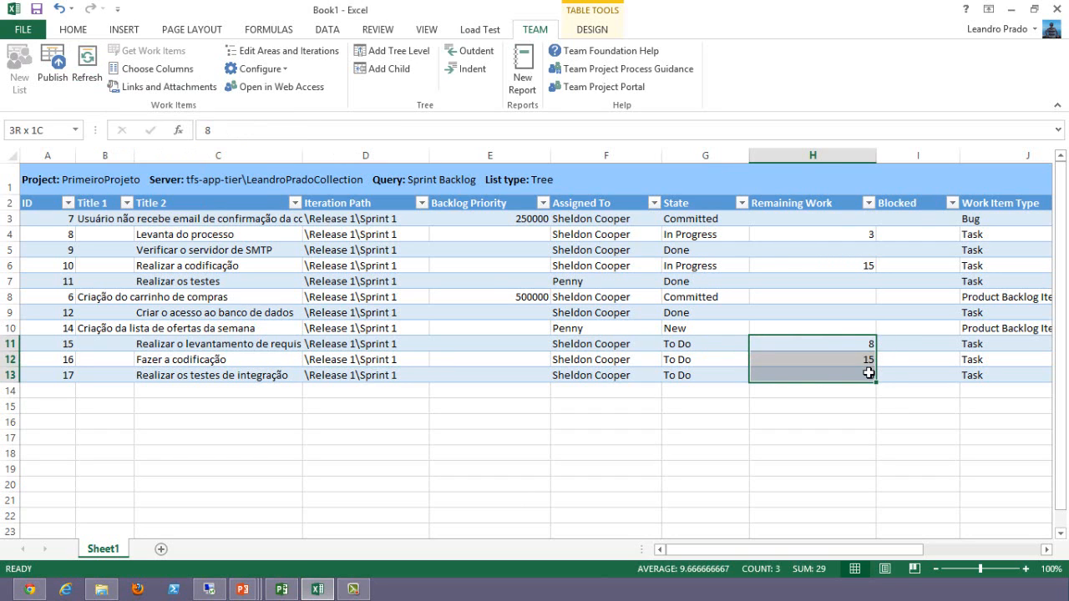
{"action": "left_click", "coordinate": [866, 355]}
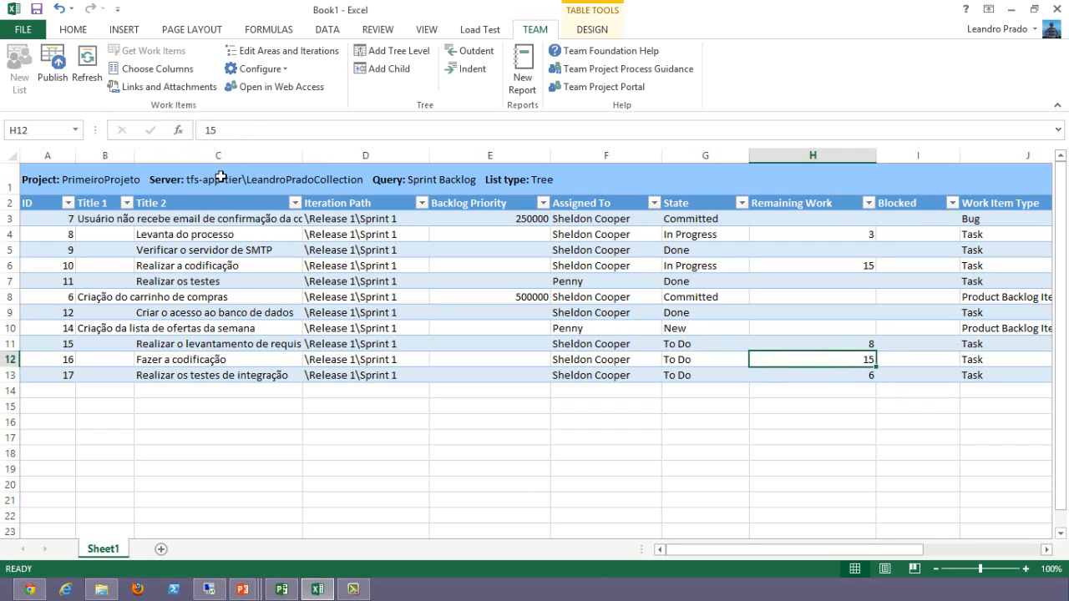
{"action": "left_click", "coordinate": [84, 64]}
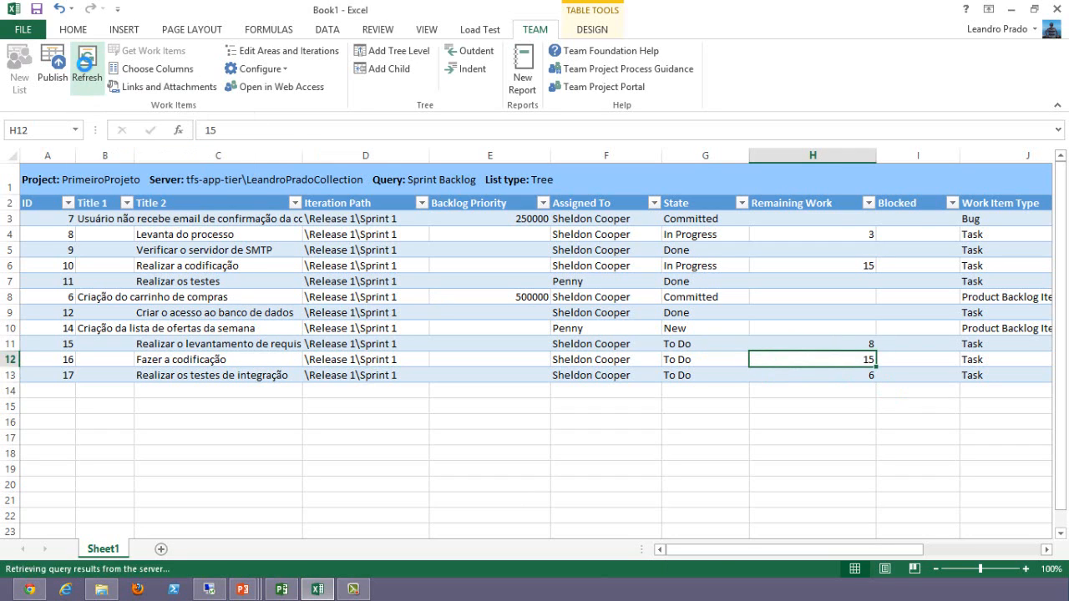
{"action": "left_click_drag", "start_coordinate": [865, 345], "coordinate": [863, 370]}
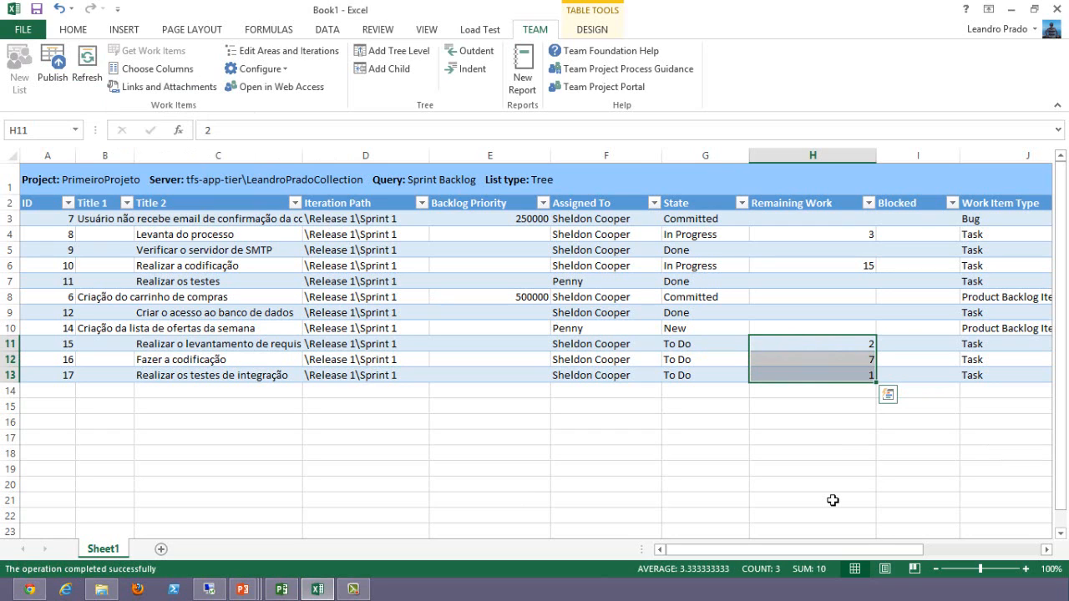